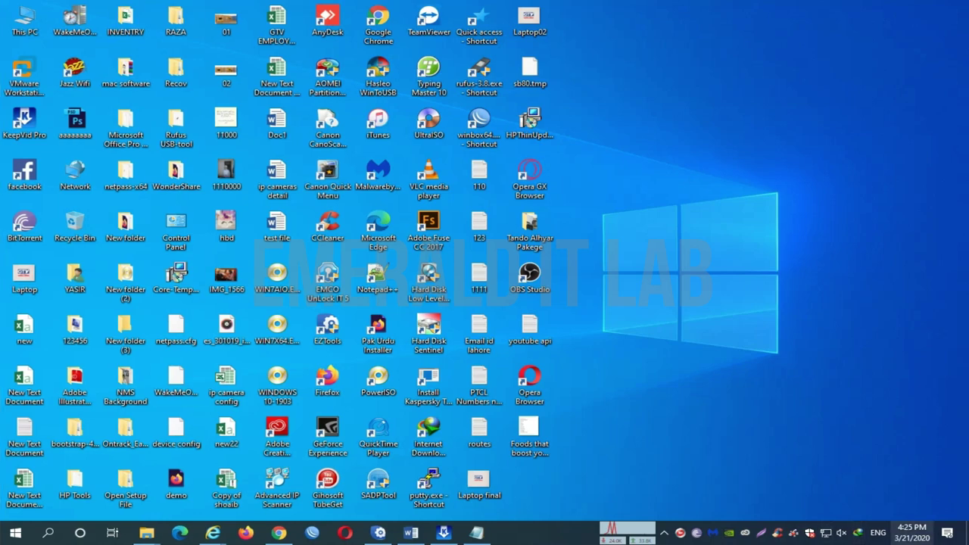
- Locate the downloaded unlocker-master.rar in its folder through Internet Download Manager and extract it to an unlocker-master folder
double_click(858, 533)
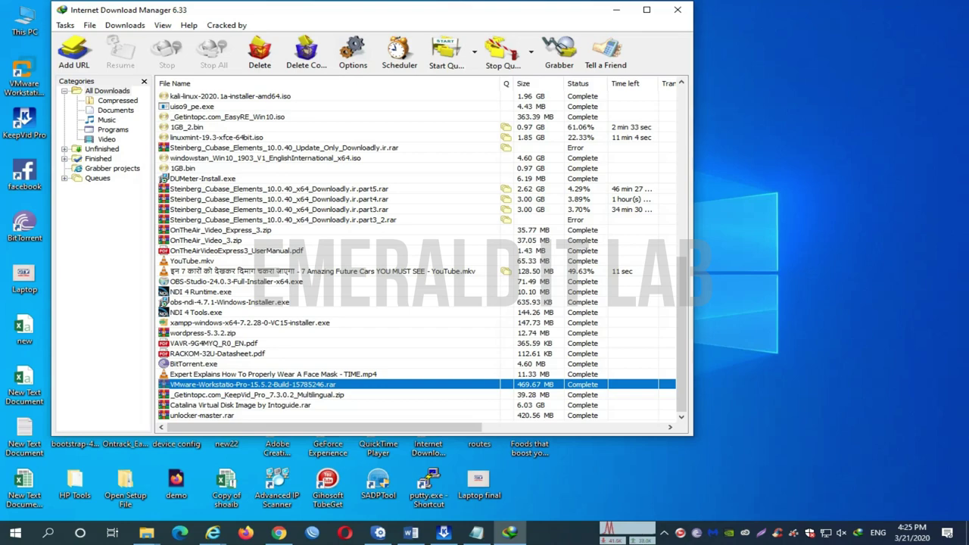
right_click(216, 415)
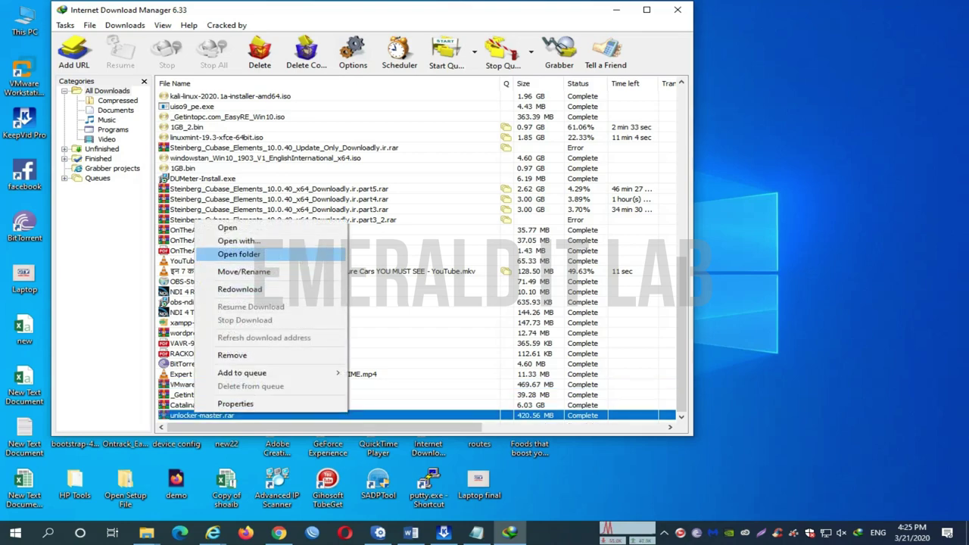
left_click(239, 254)
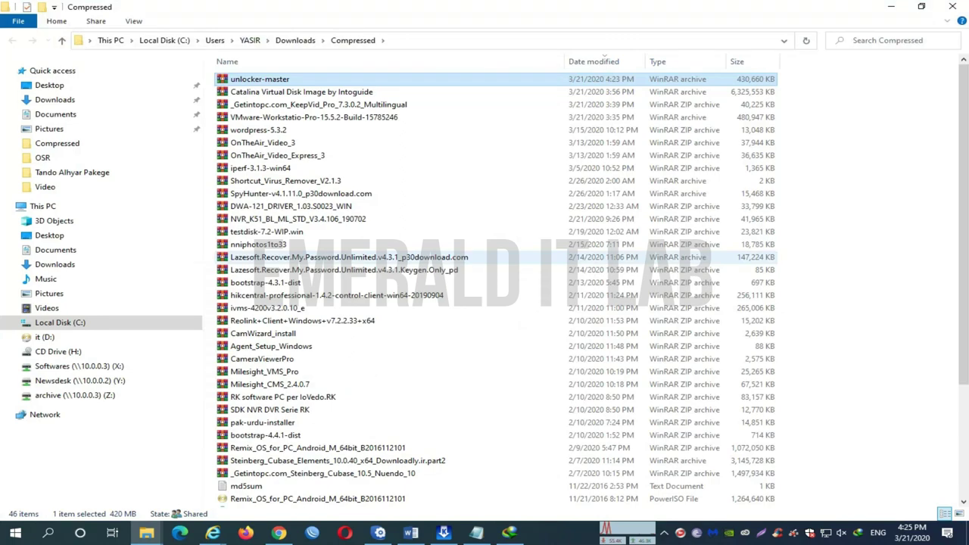
right_click(260, 77)
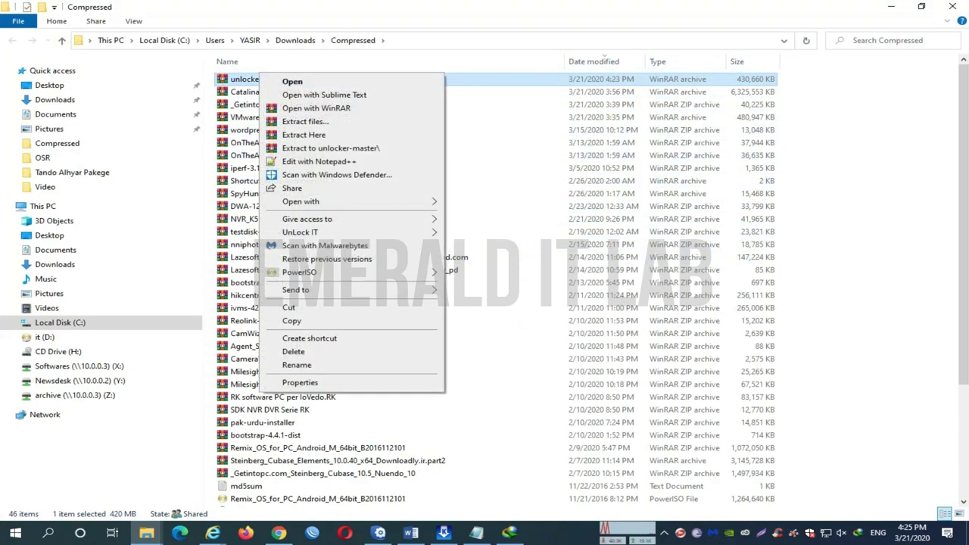
left_click(310, 148)
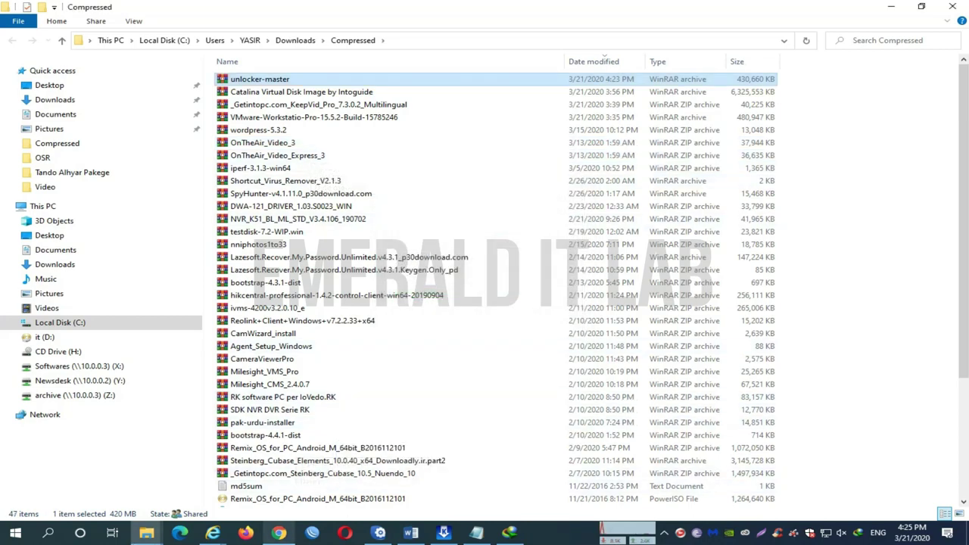
- Run the win-install script from the inner unlocker-master folder as administrator
scroll(318, 322, "down", 4)
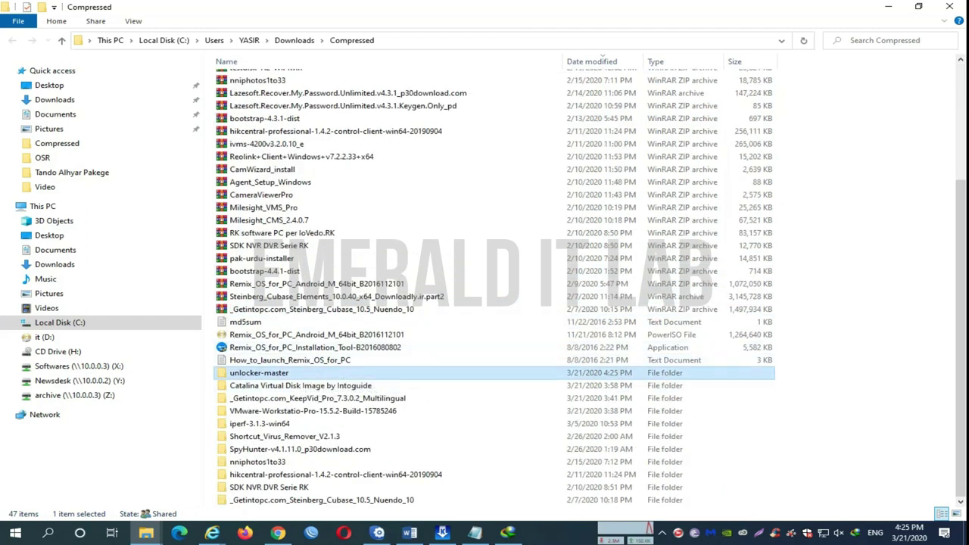
double_click(265, 373)
double_click(259, 78)
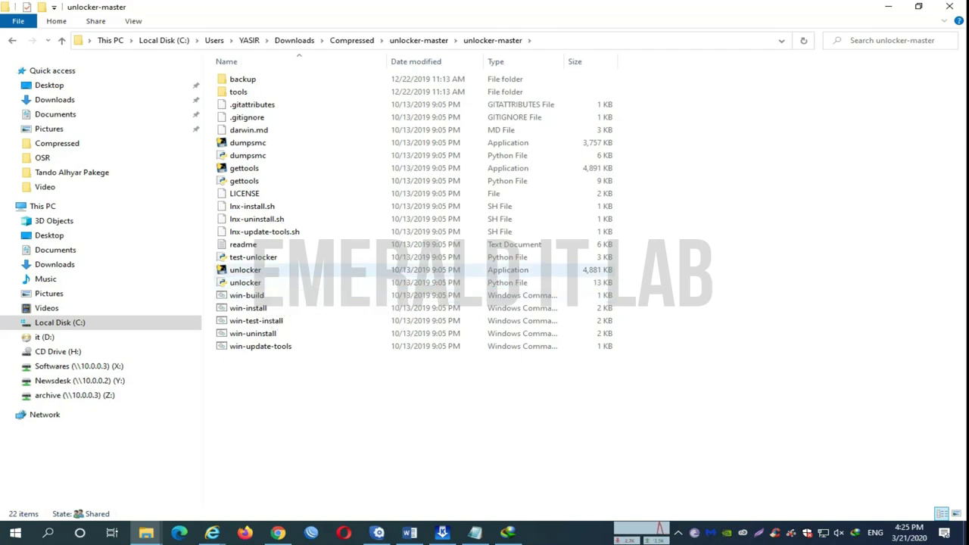
left_click(248, 307)
right_click(249, 308)
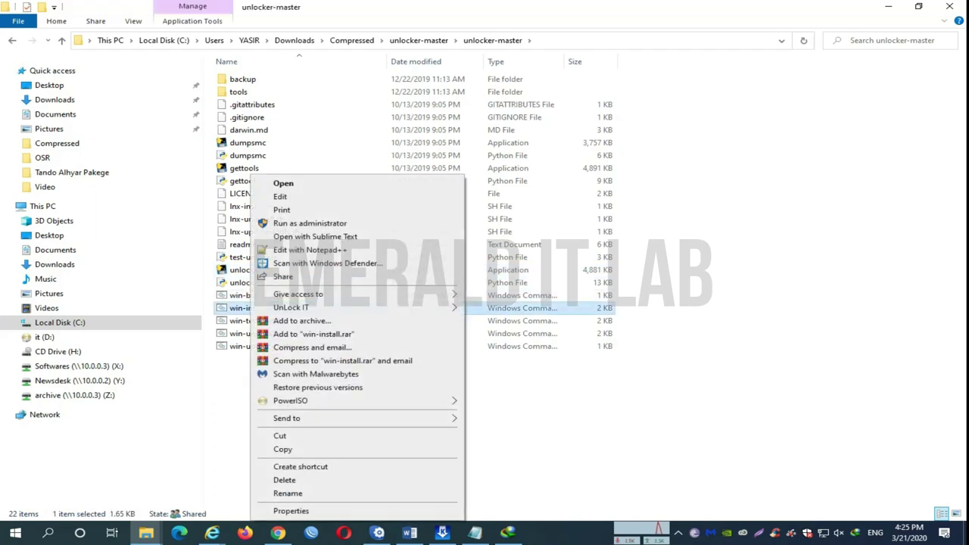
left_click(265, 221)
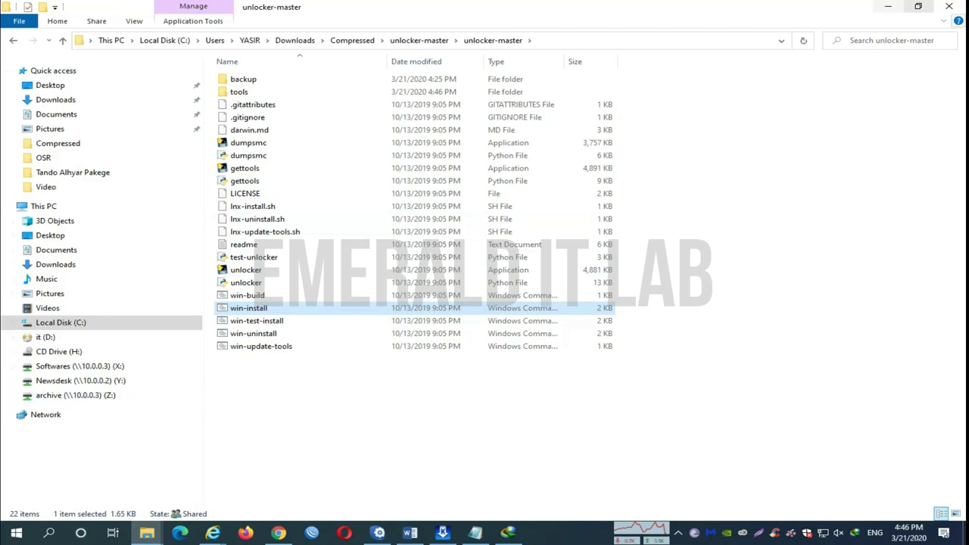
- Minimize the open folder and download manager windows, and launch VMware Workstation Pro in a maximized window
left_click(888, 6)
left_click(508, 533)
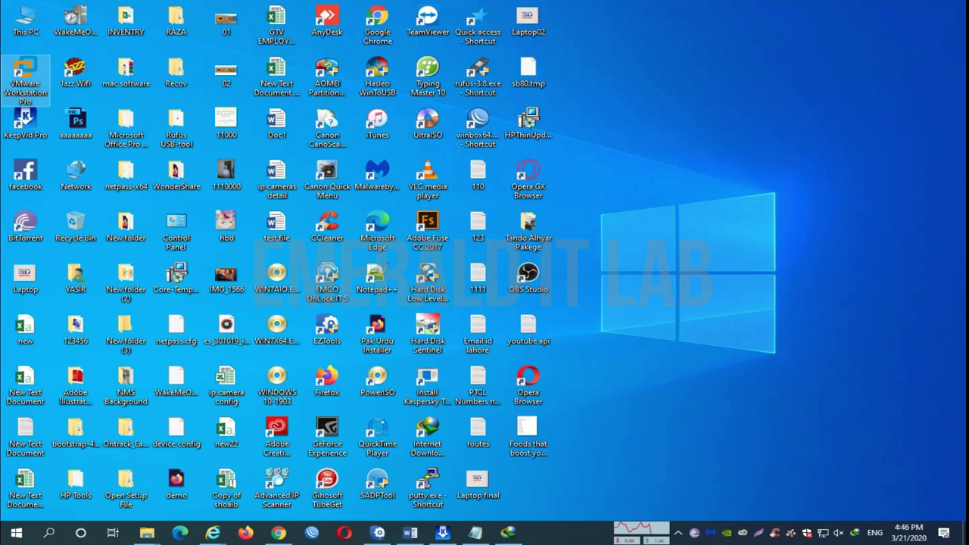
double_click(25, 79)
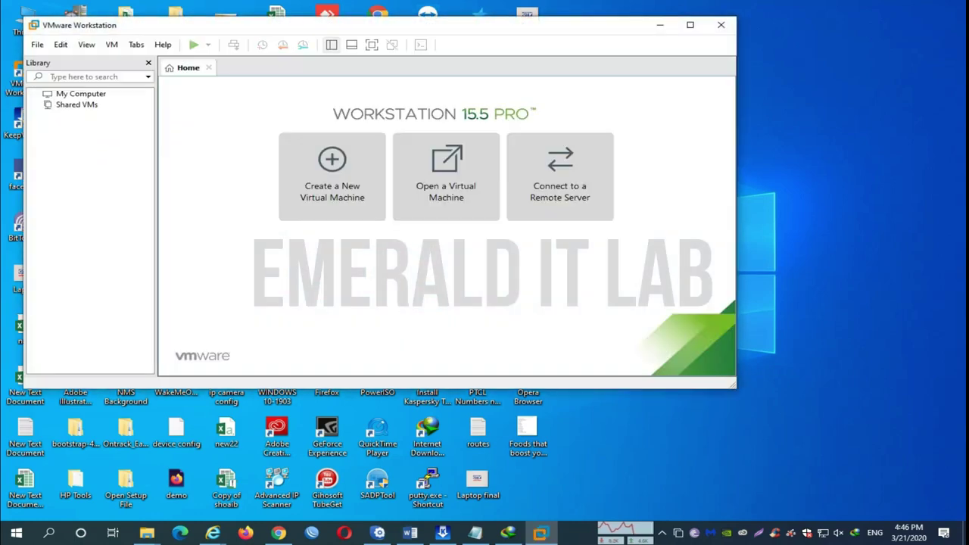
left_click(690, 25)
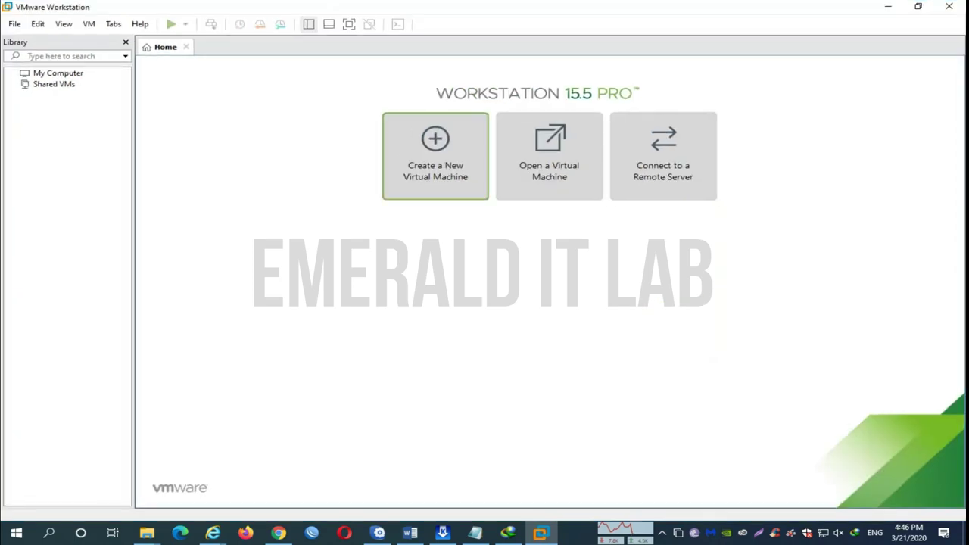
- Start a new virtual machine with the Typical configuration, choosing to install the operating system later
key("ctrl+n")
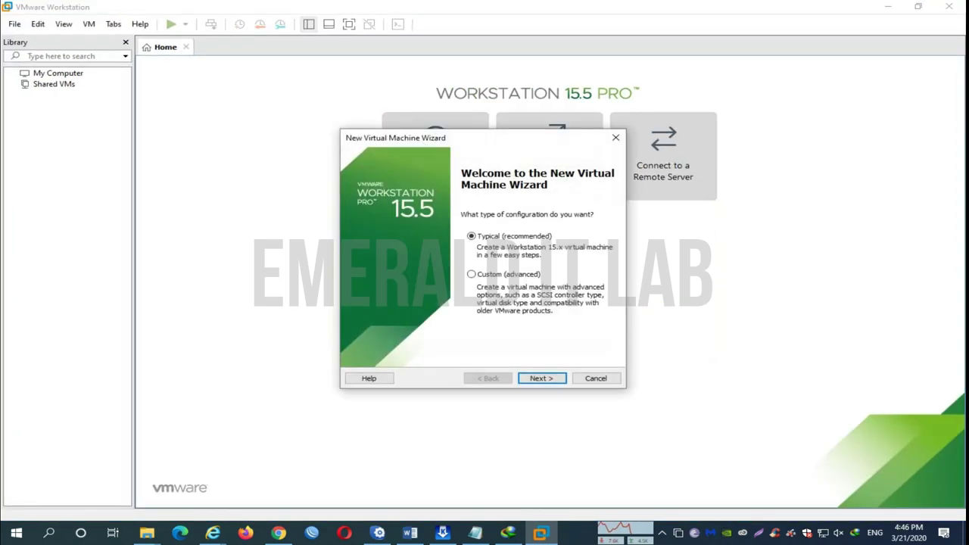
key("Return")
left_click(359, 313)
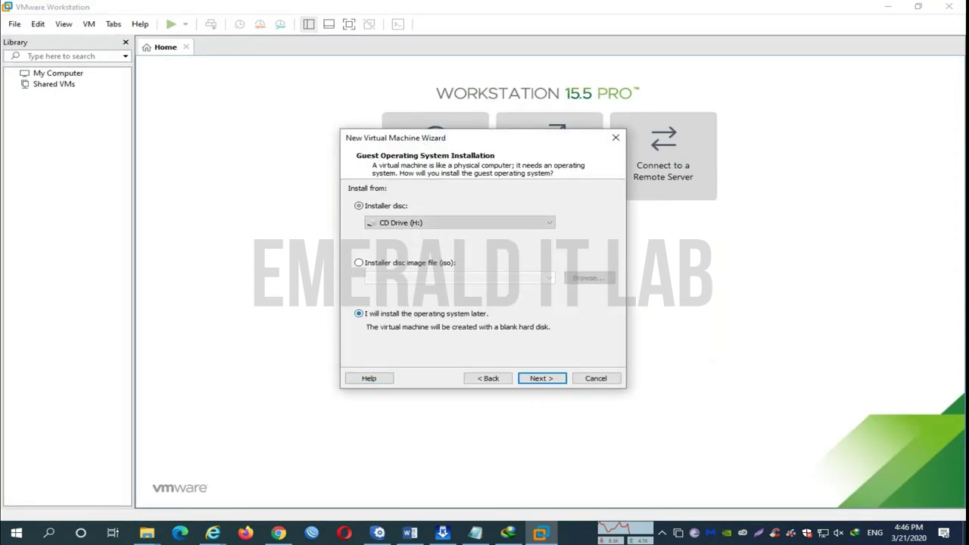
key("Return")
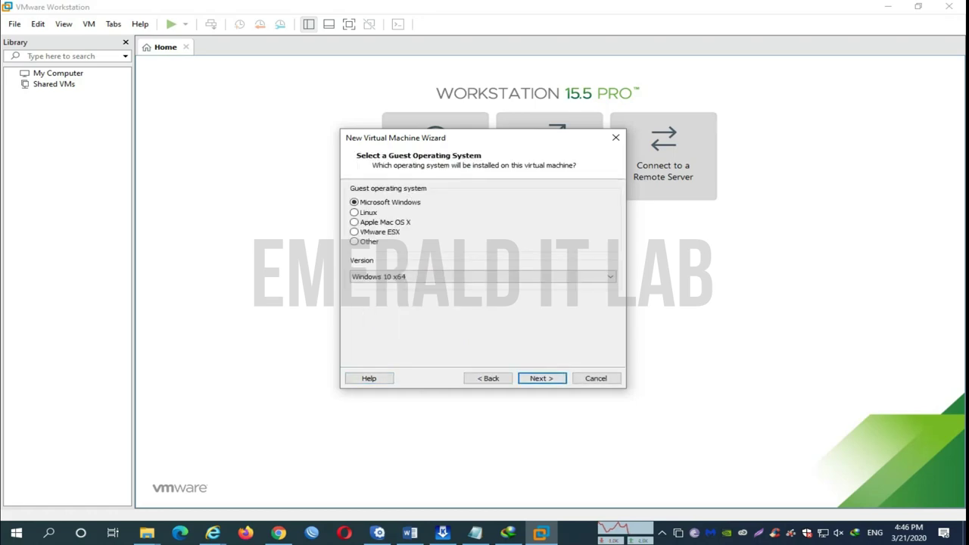
- Set the guest operating system to Apple Mac OS X with version macOS 10.15 and continue
key("Down")
key("Down")
key("Tab")
key("alt+Down")
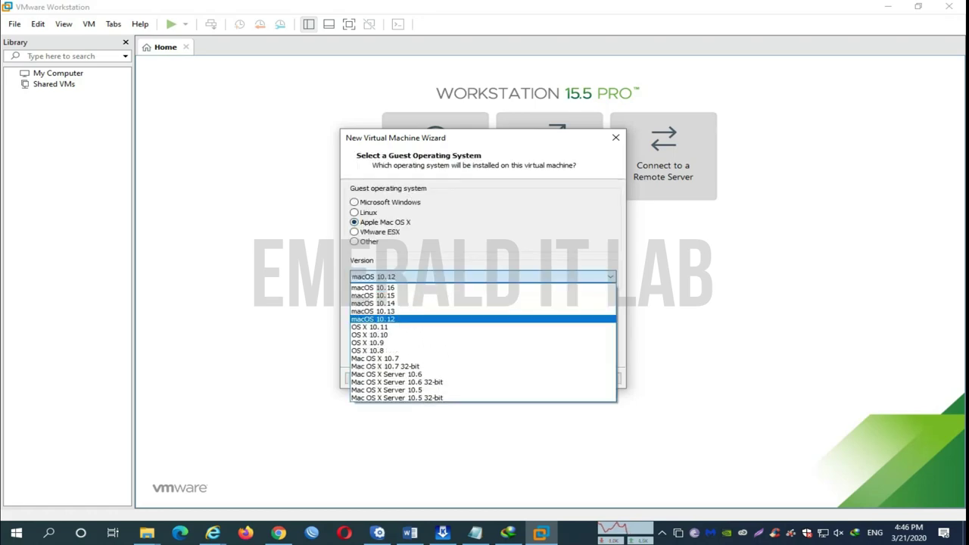
key("Down")
key("Down")
key("Up")
key("Up")
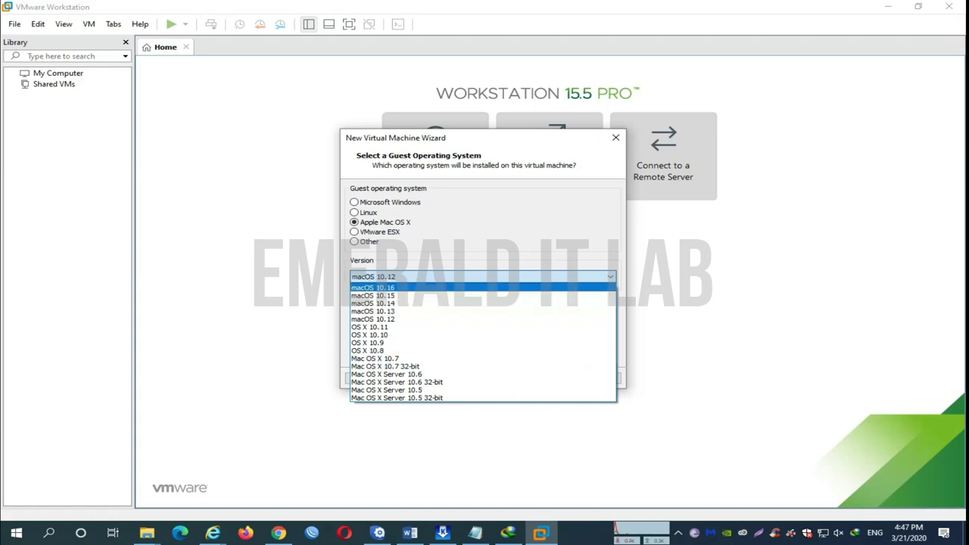
left_click(373, 295)
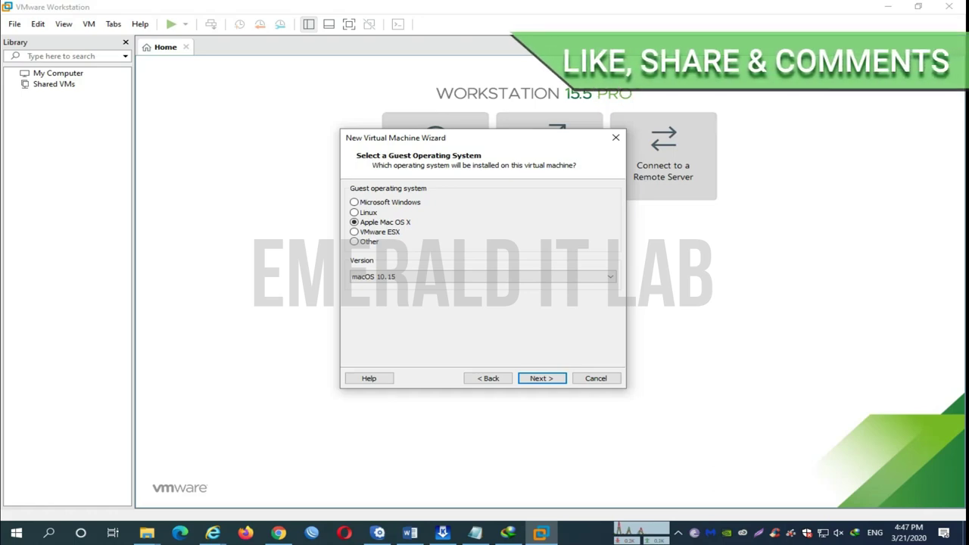
key("Return")
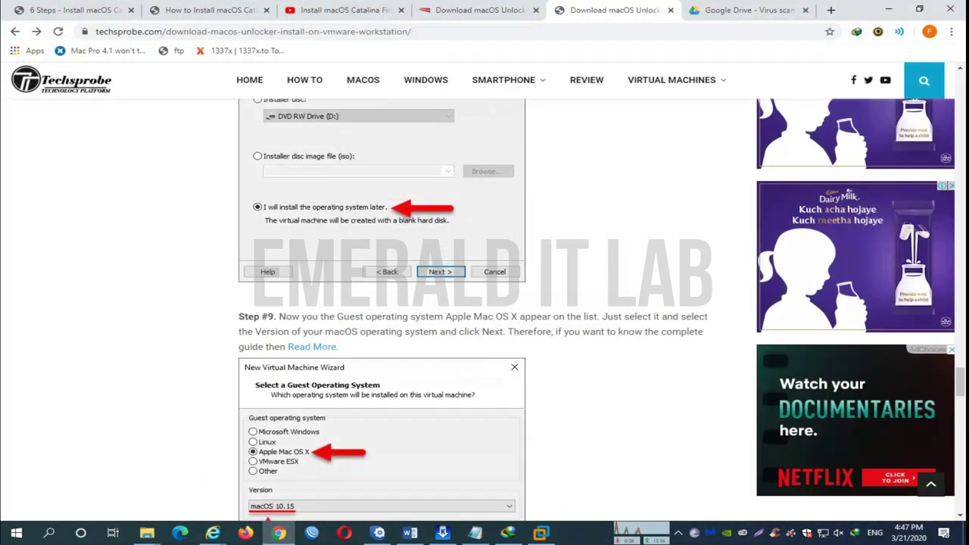
- Review the remaining instructions after Step #9 in the Techsprobe macOS Unlocker article in Chrome, and minimize the browser
scroll(485, 303, "down", 3)
scroll(485, 303, "down", 15)
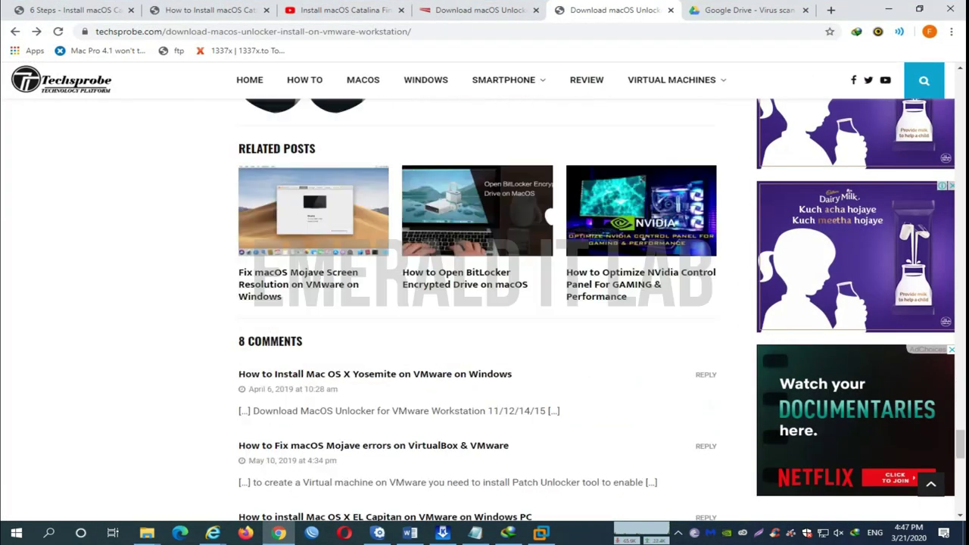
scroll(485, 303, "down", 5)
scroll(485, 303, "up", 10)
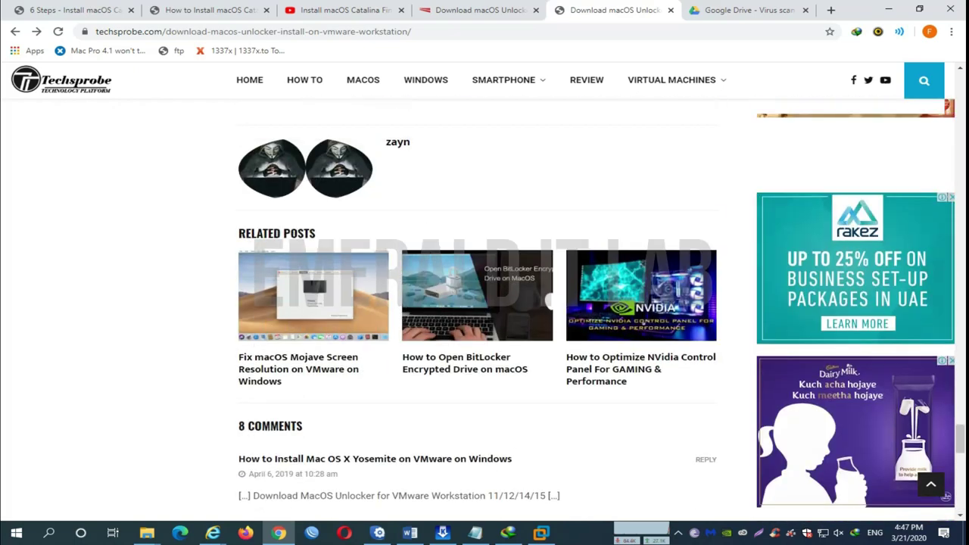
scroll(485, 303, "up", 5)
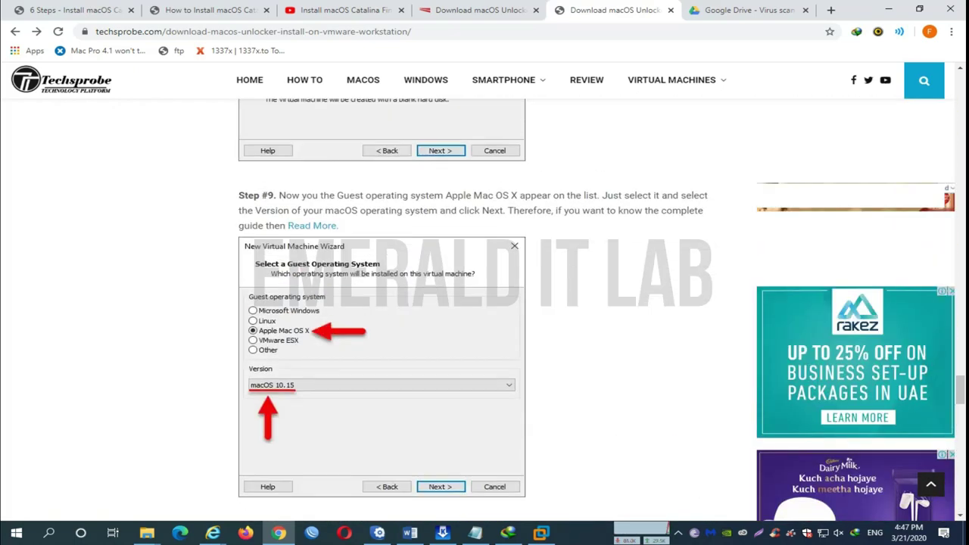
scroll(484, 303, "down", 4)
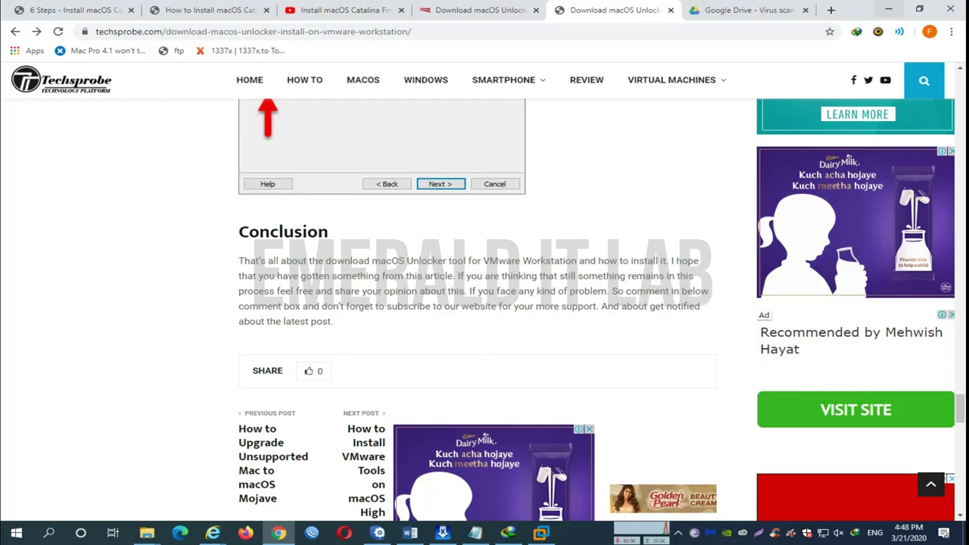
left_click(889, 9)
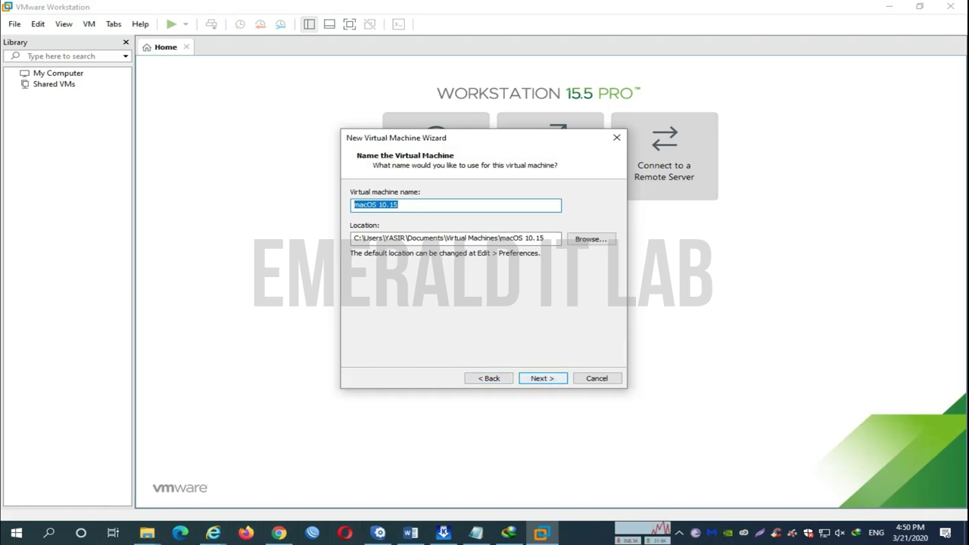
- Finish creating the virtual machine with the default name and location and a 100 GB disk stored as a single file
key("Return")
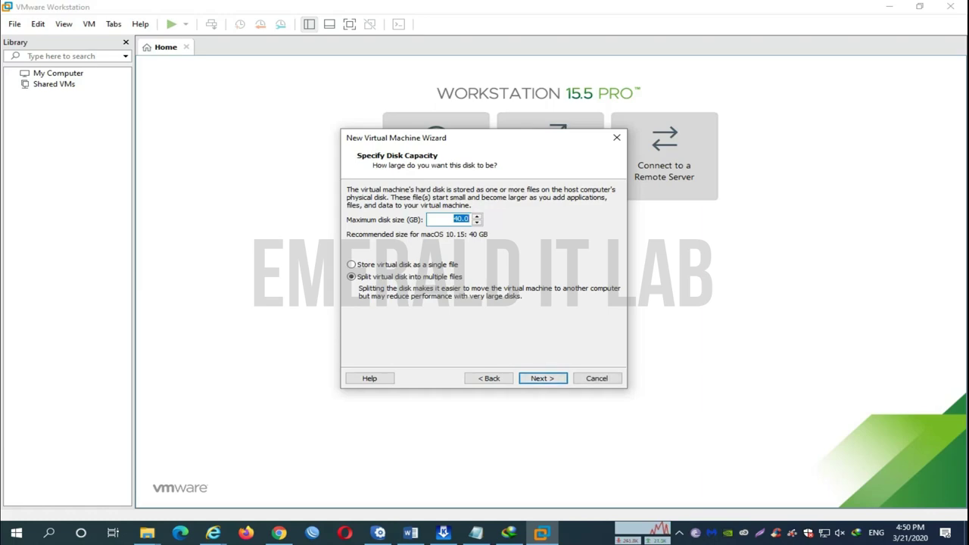
type("100")
key("Return")
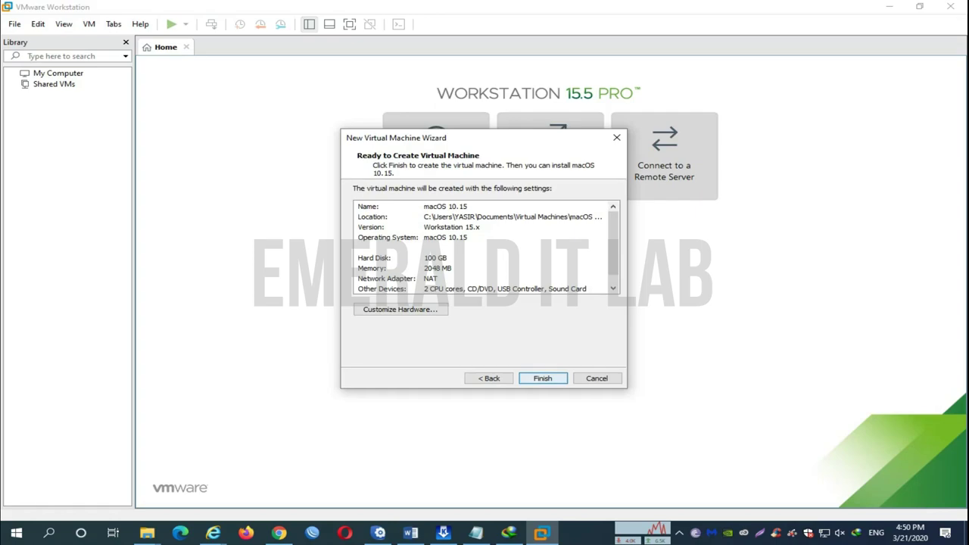
key("Return")
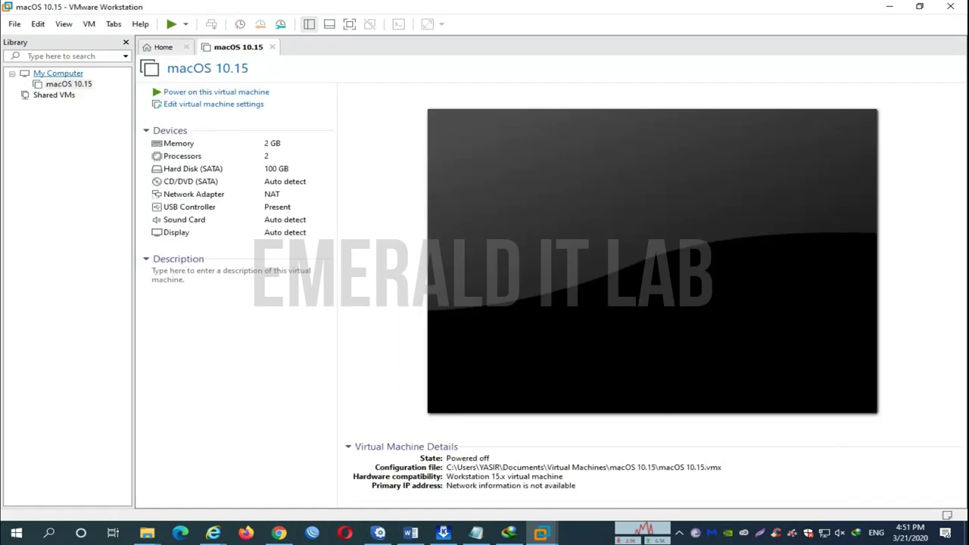
- Set the macOS 10.15 virtual machine's memory to 4096 MB in its settings
key("Down")
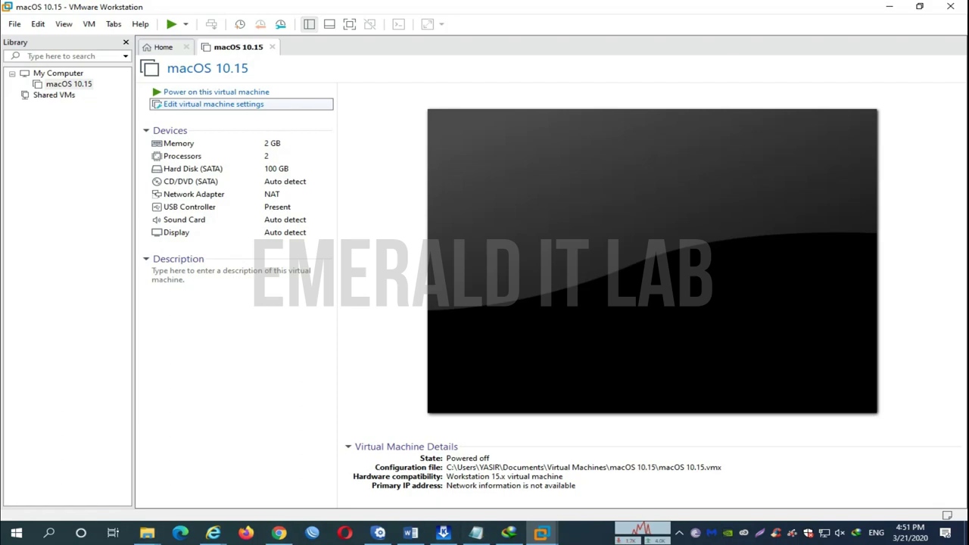
key("Return")
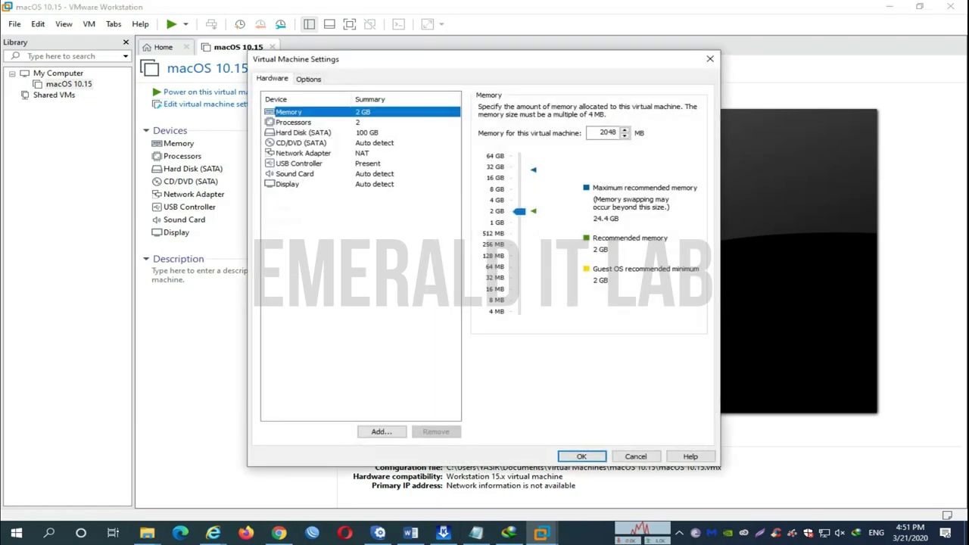
left_click(303, 133)
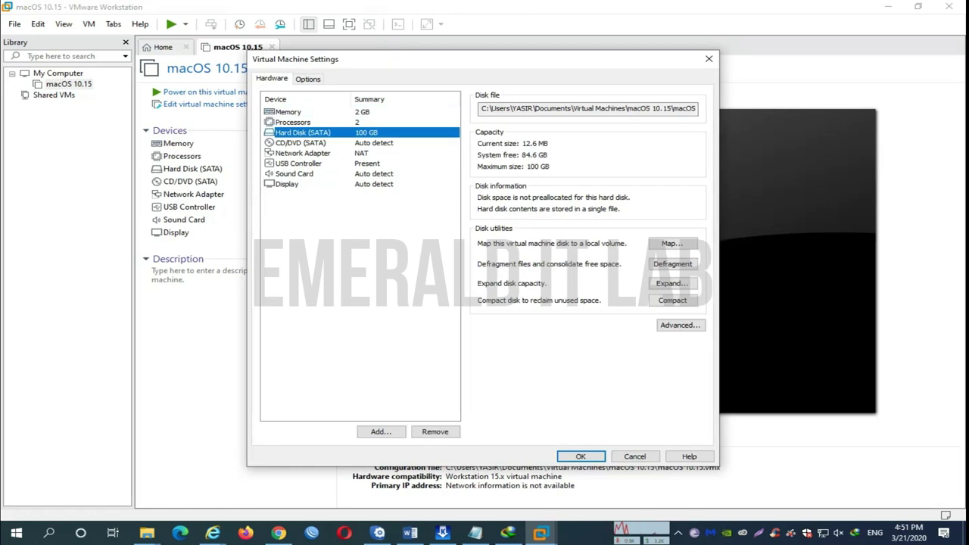
left_click(287, 111)
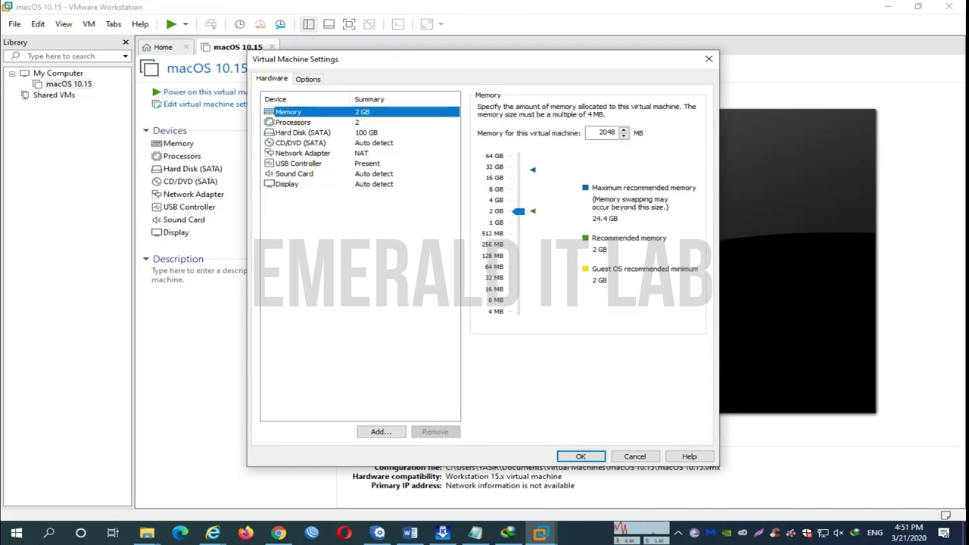
left_click_drag(519, 211, 519, 199)
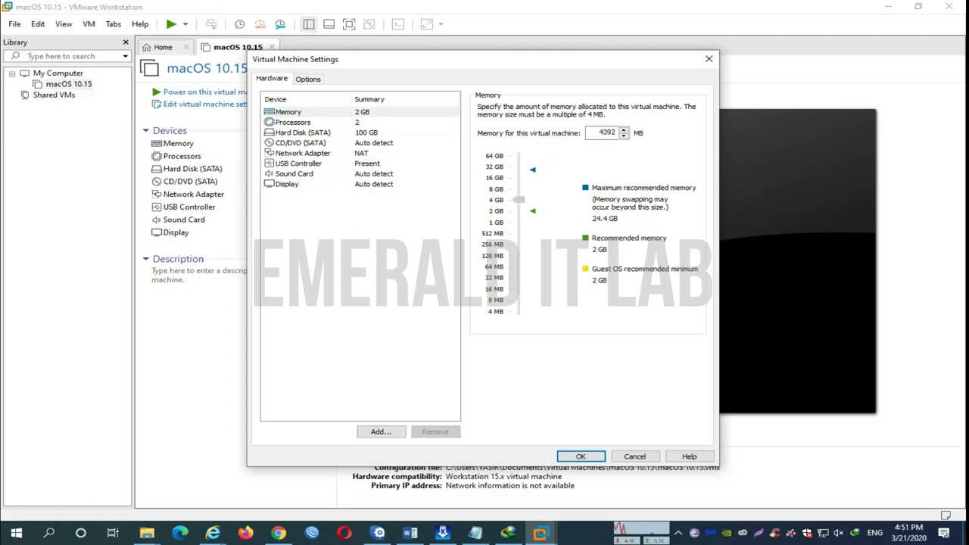
double_click(606, 133)
type("4096")
- Remove the SATA hard disk from the virtual machine's hardware
left_click(303, 132)
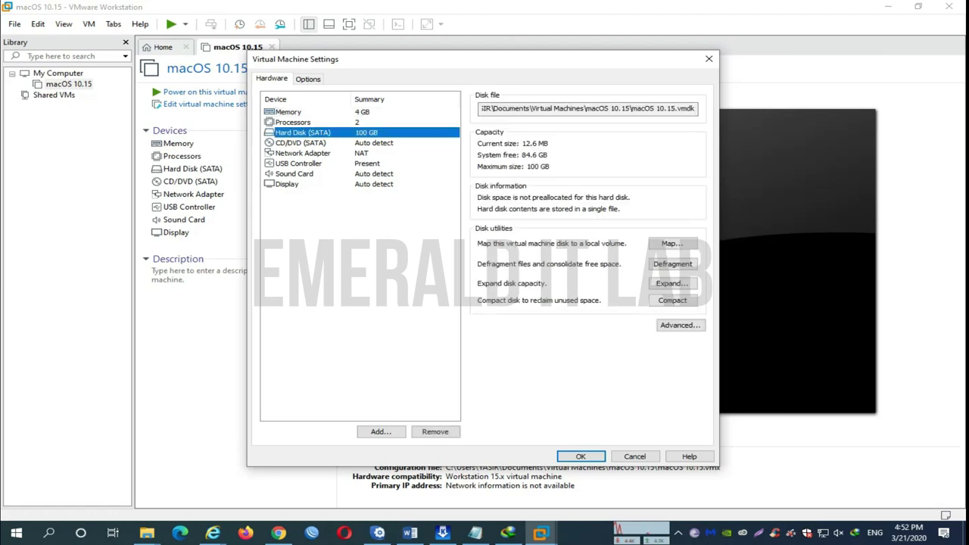
left_click(436, 431)
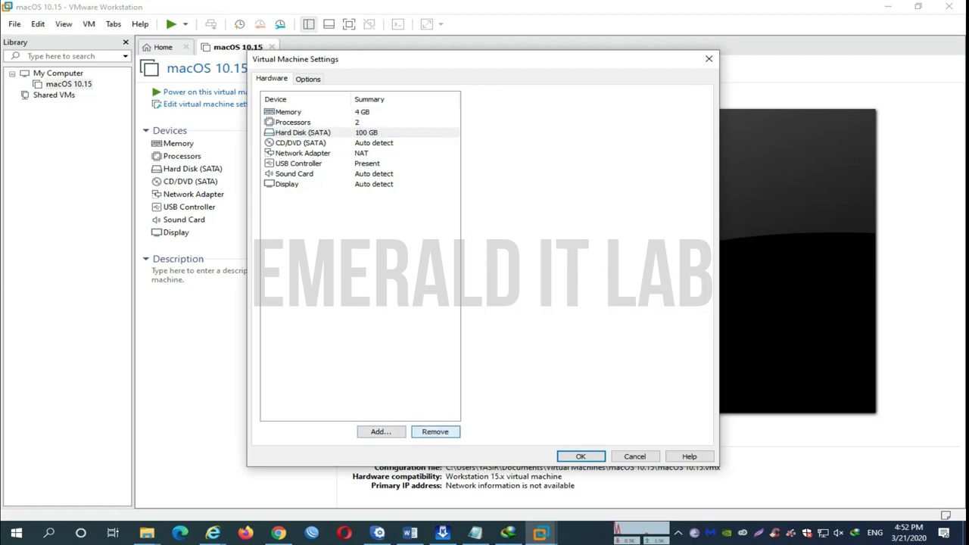
- Start adding a hard disk to the virtual machine using an existing virtual disk, and open the browser for its file
left_click(381, 432)
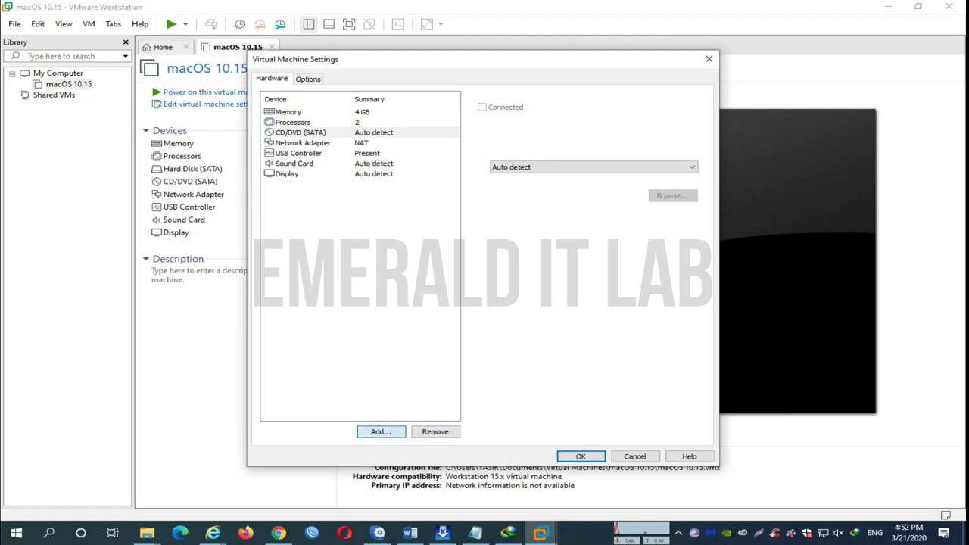
left_click(547, 382)
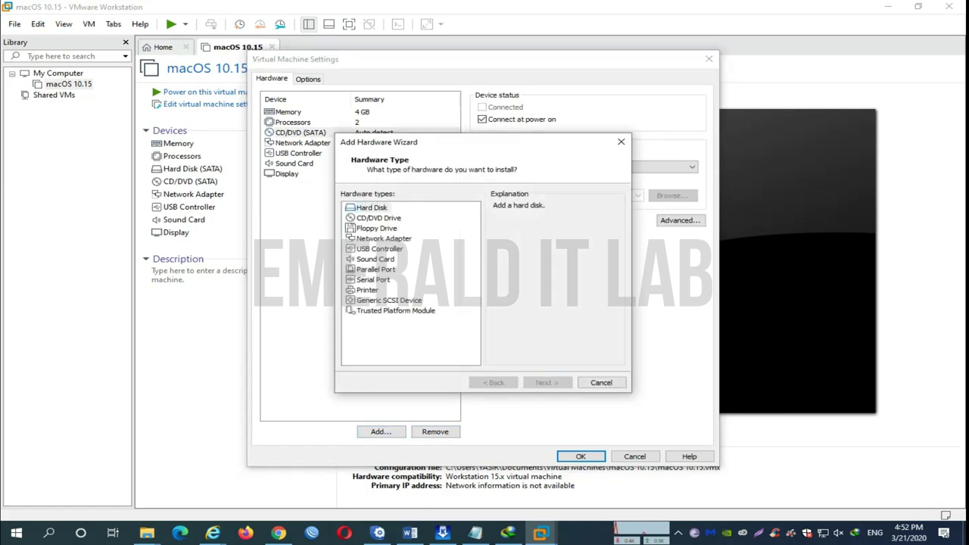
key("Return")
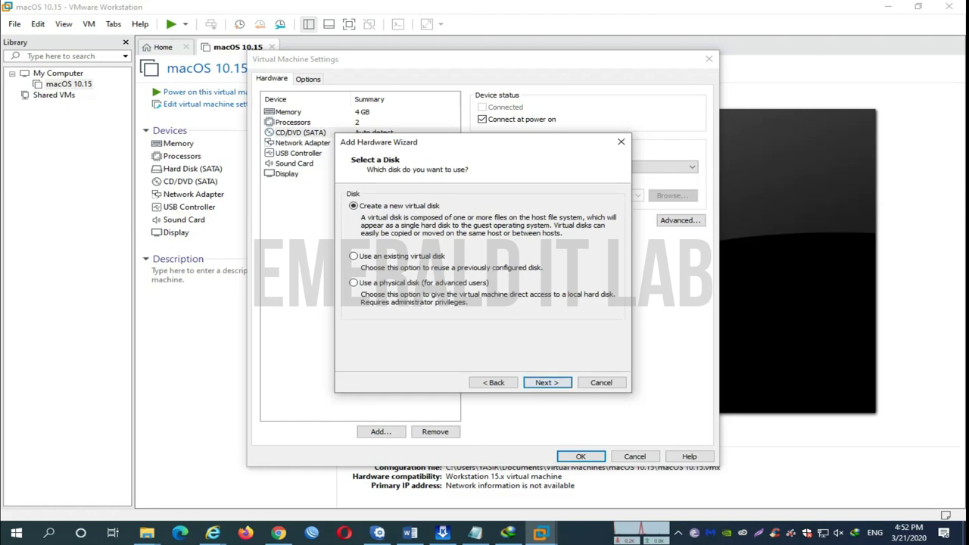
left_click(354, 256)
key("Return")
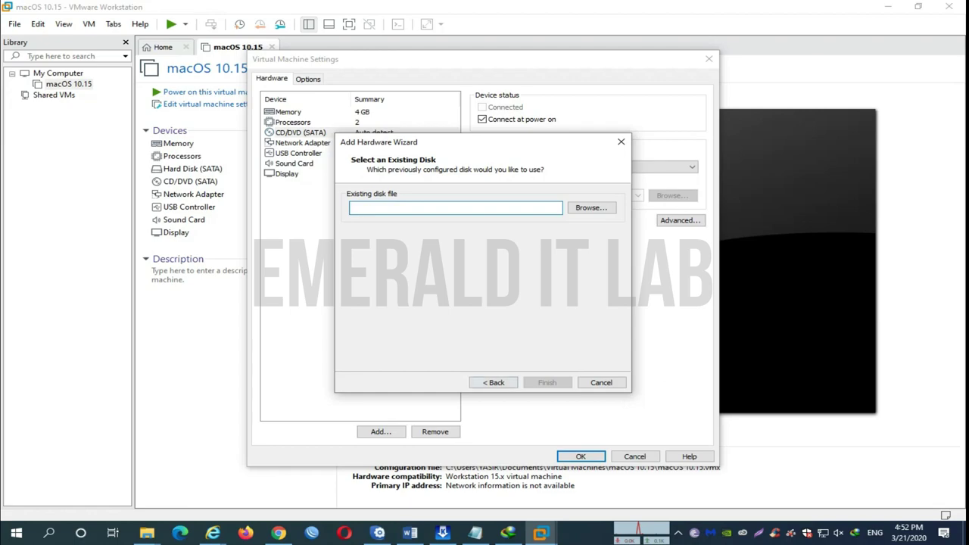
key("Tab")
key("Return")
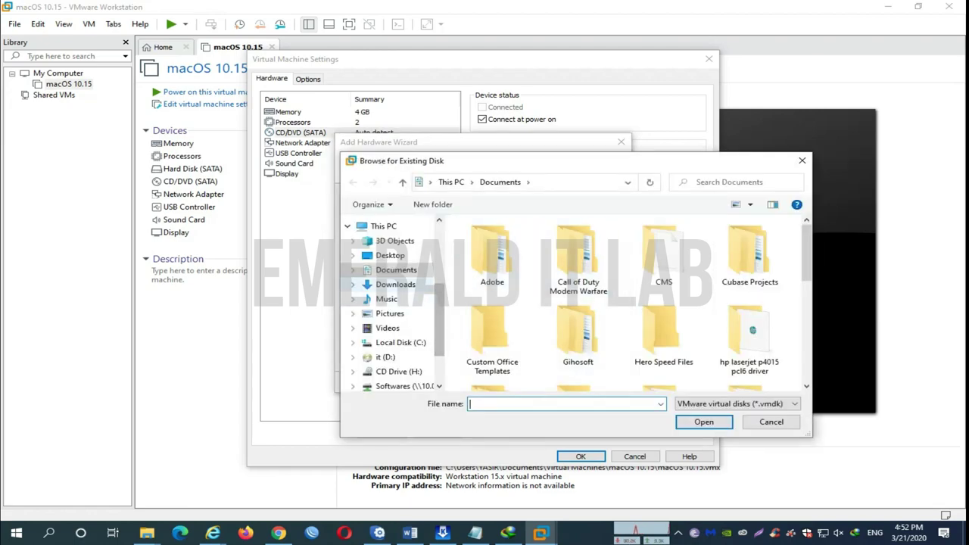
- Go to the Downloads folder in the disk file browser and show its contents in Details view
left_click(396, 284)
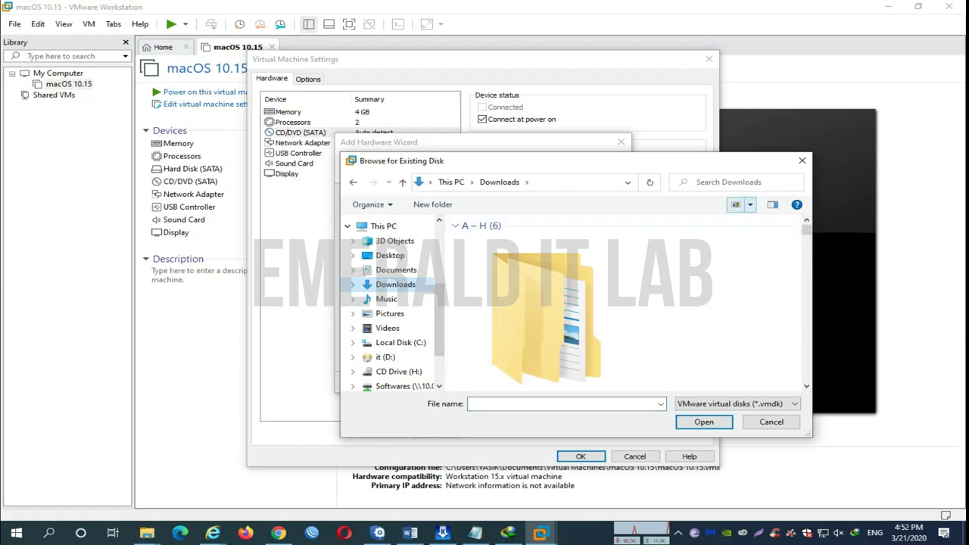
left_click(735, 204)
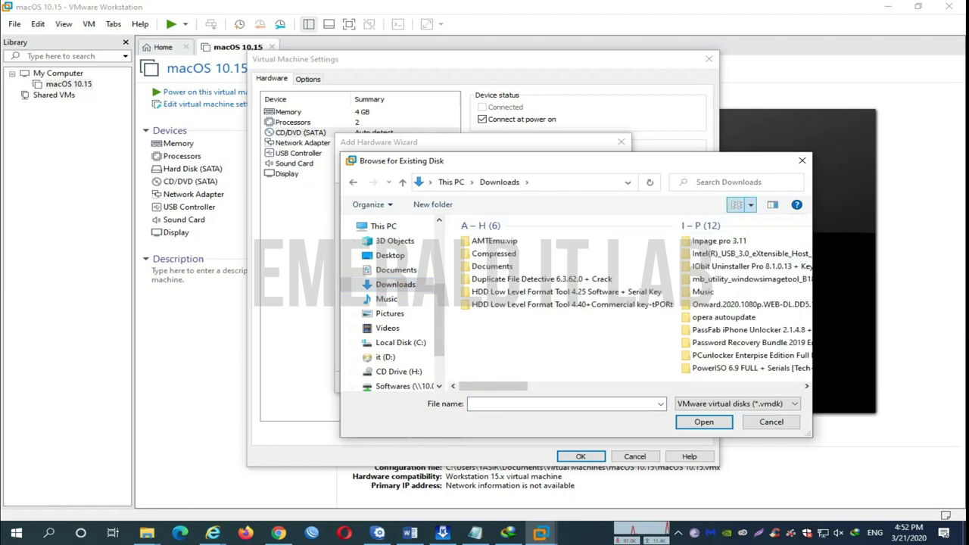
left_click(736, 205)
left_click(736, 204)
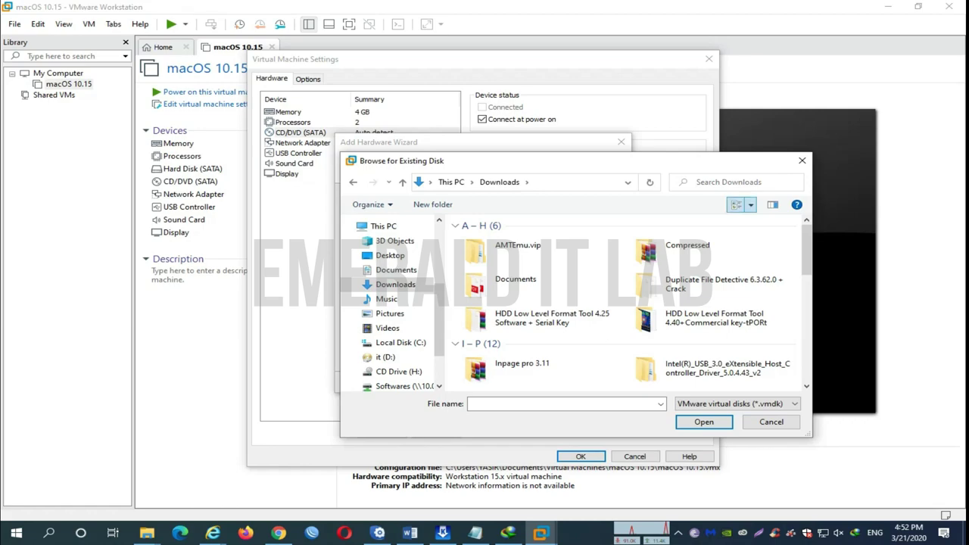
left_click(736, 205)
left_click(735, 204)
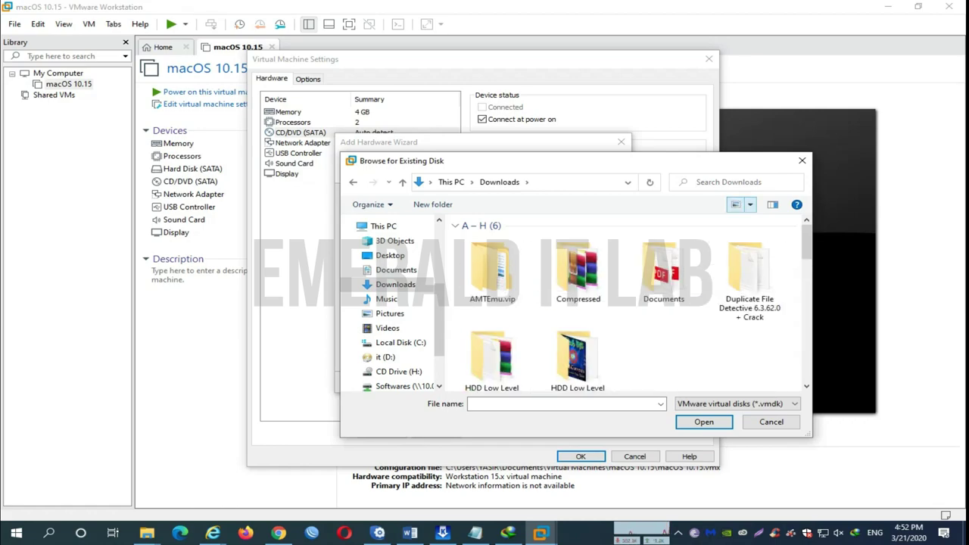
left_click(750, 204)
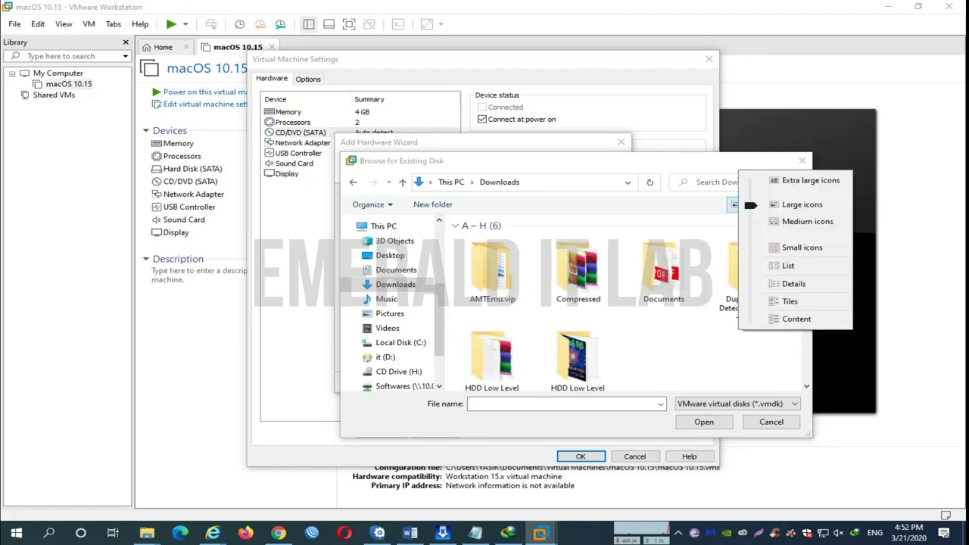
left_click_drag(750, 204, 750, 284)
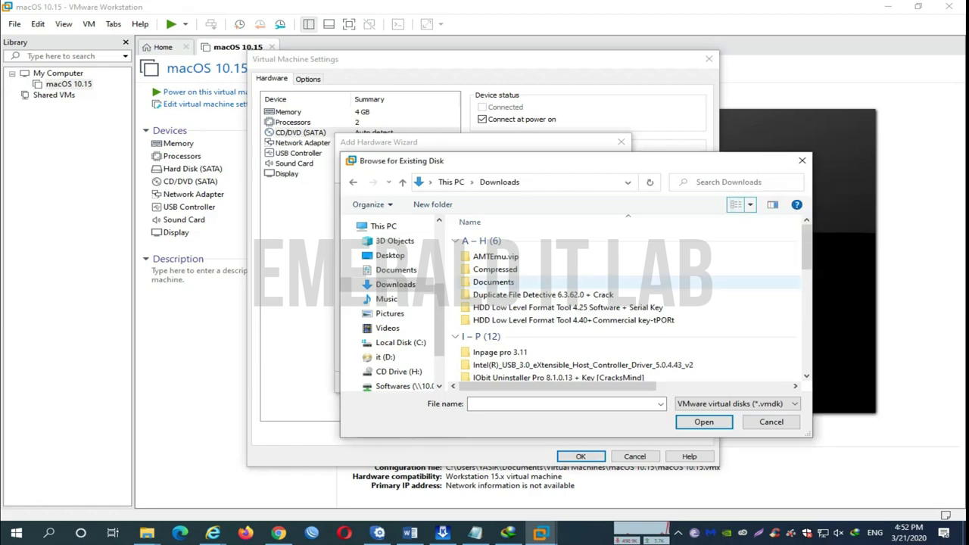
- Choose macOS Catalina Virtual Disk Image from the Catalina Virtual Disk Image by Intoguide folder in Compressed as the existing disk file
scroll(629, 295, "down", 2)
scroll(628, 303, "down", 8)
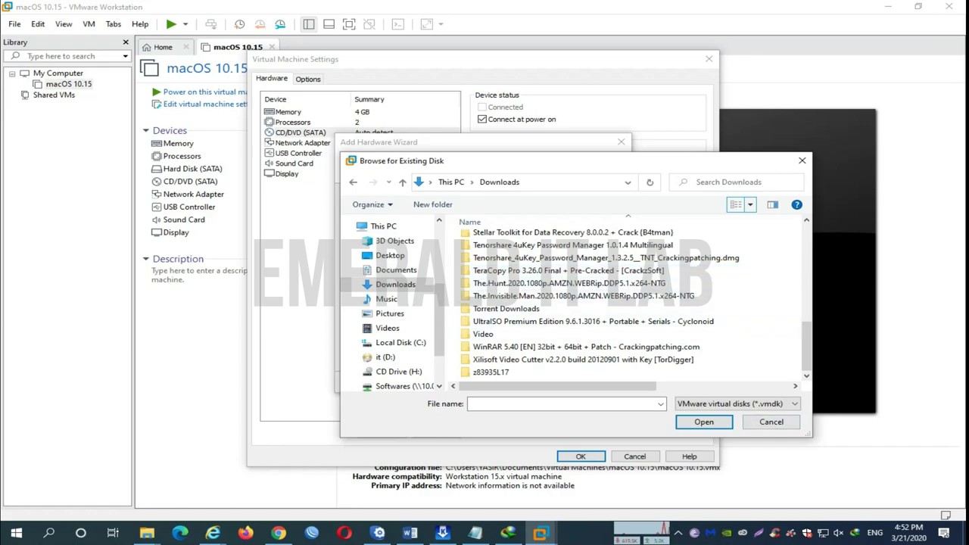
left_click_drag(576, 436, 576, 518)
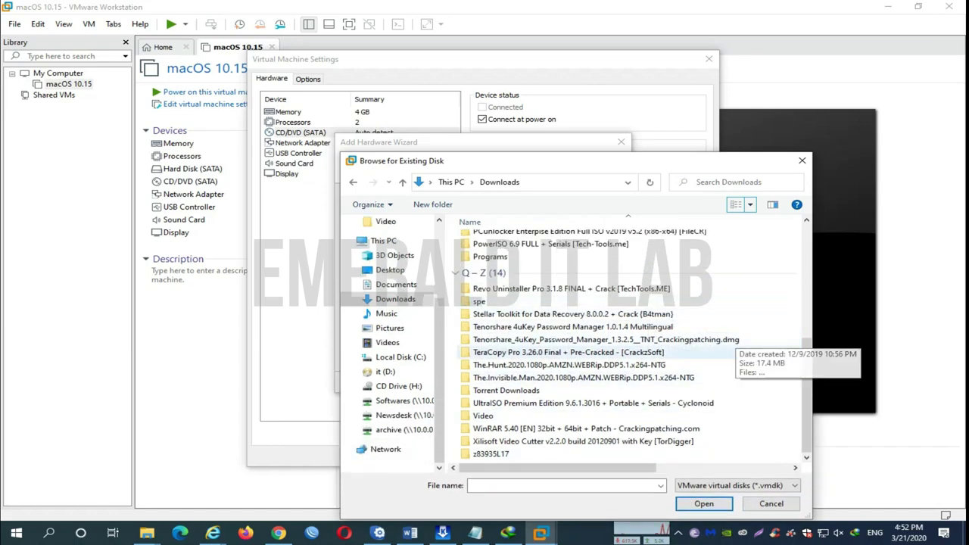
scroll(719, 371, "up", 8)
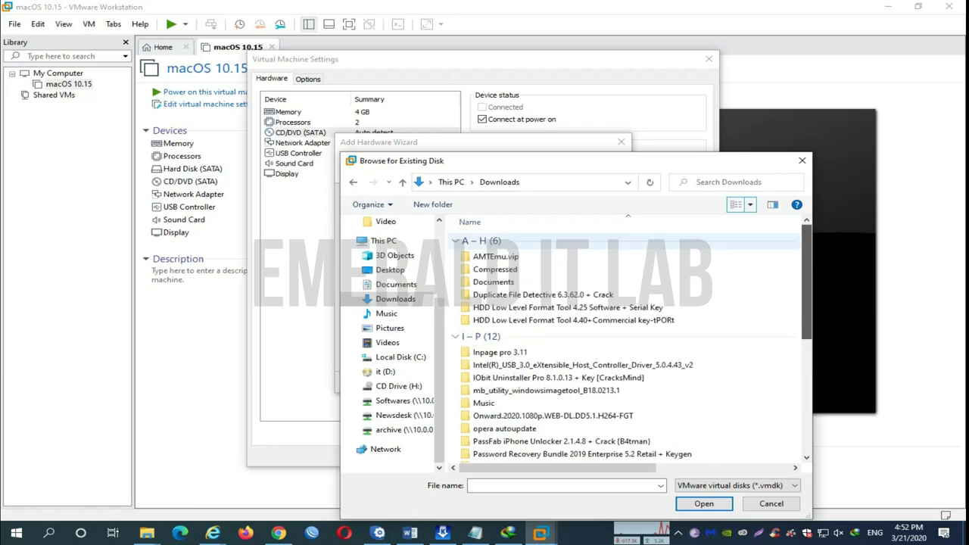
double_click(496, 270)
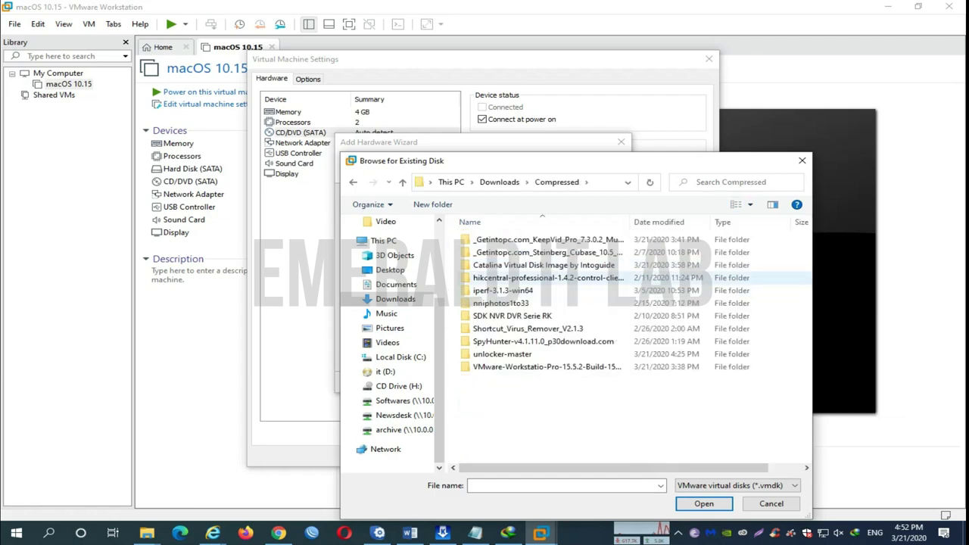
double_click(543, 265)
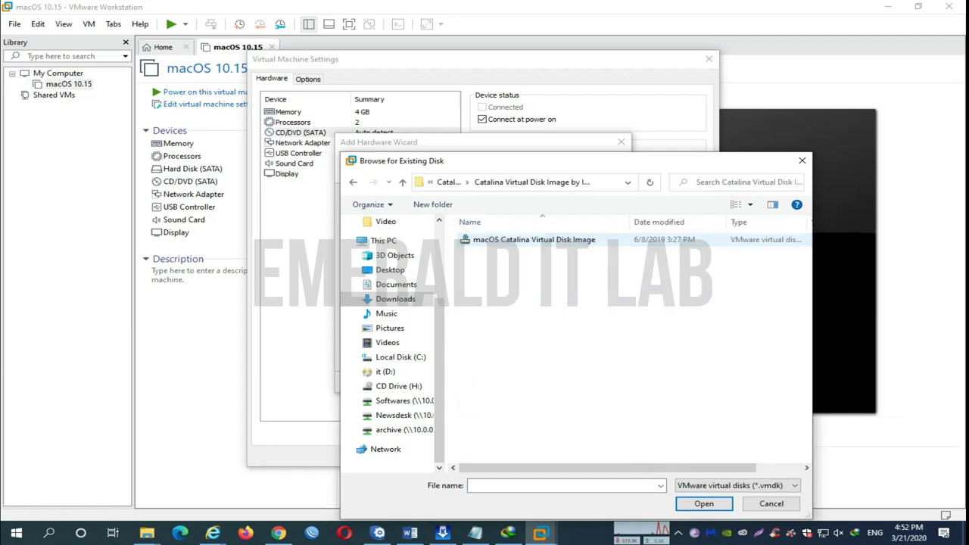
left_click(534, 239)
left_click(704, 504)
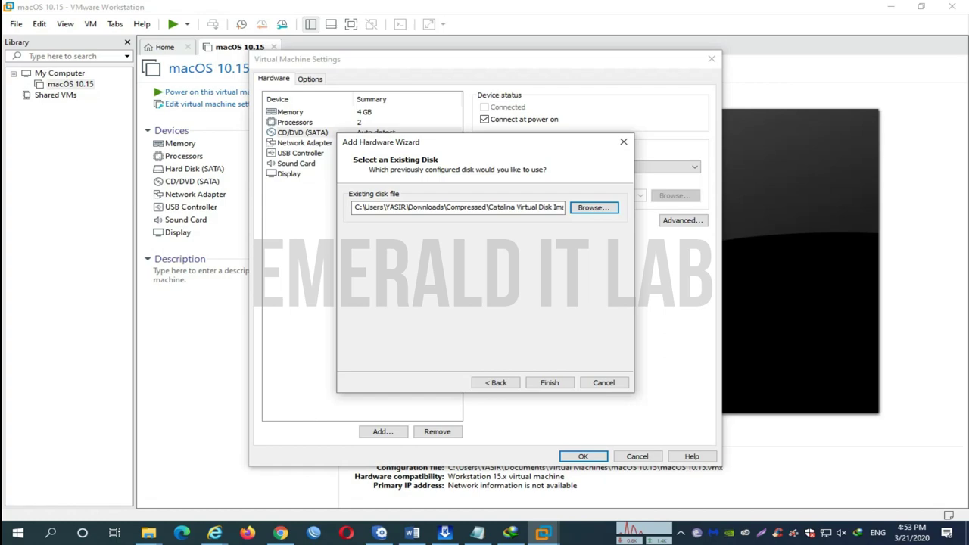
- Finish adding the existing Catalina disk and save the virtual machine settings
left_click(550, 383)
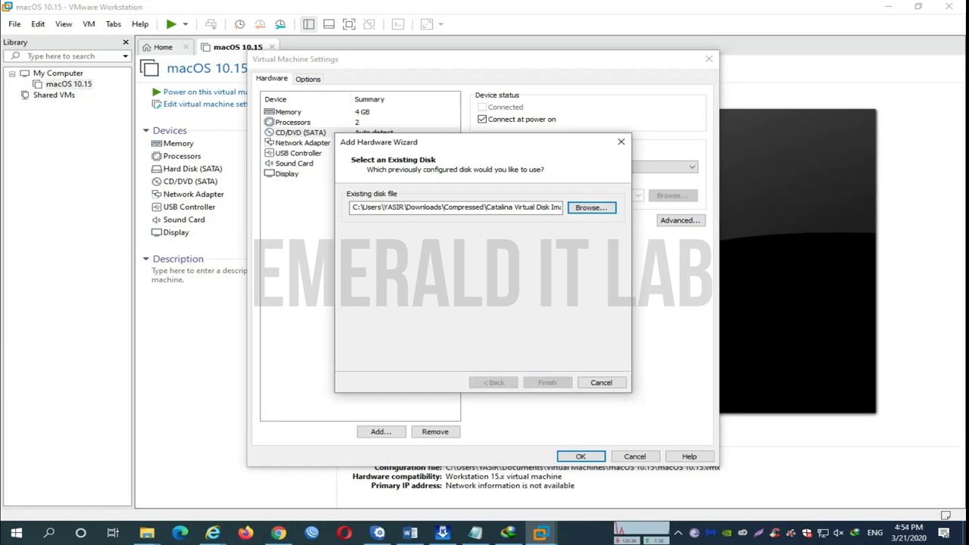
left_click(511, 299)
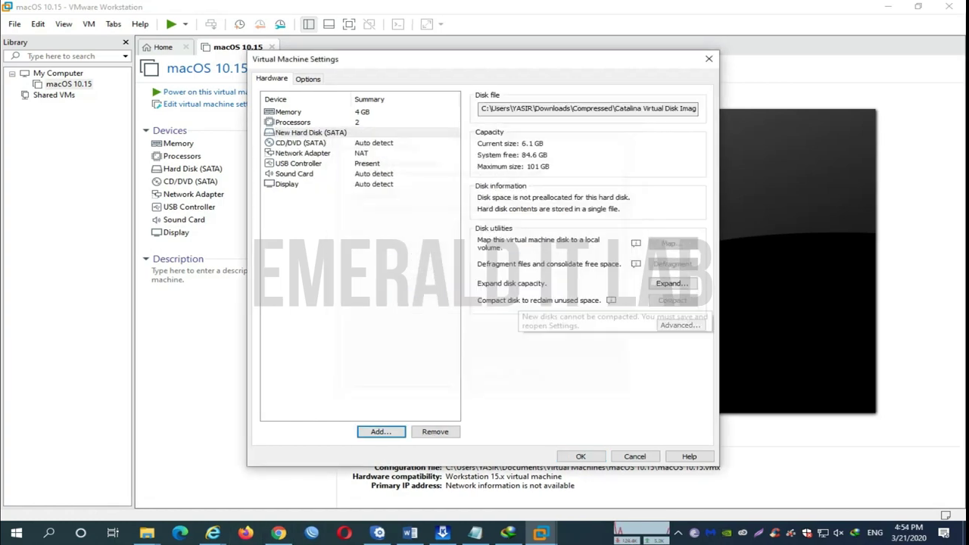
left_click(581, 456)
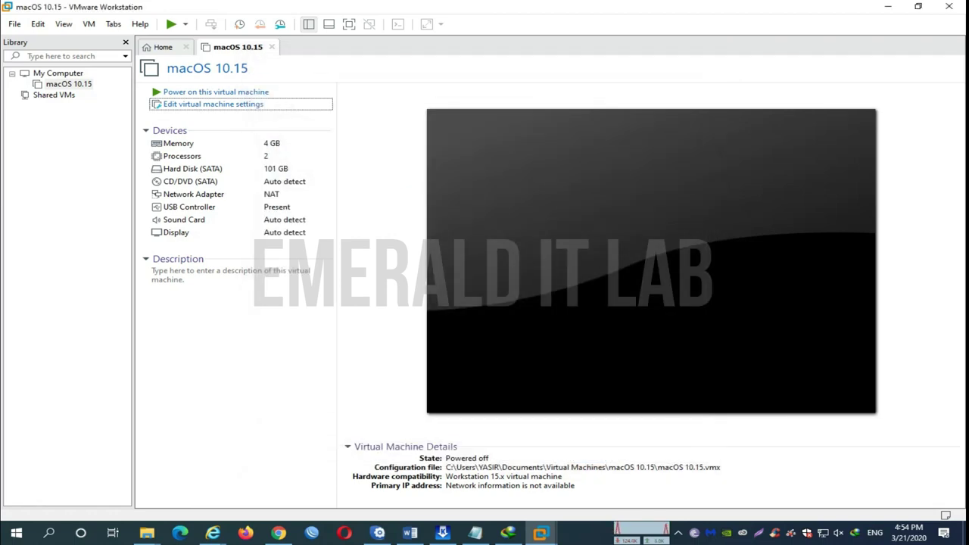
- Minimize VMware Workstation and open the Users folder on Local Disk (C:) in File Explorer
left_click(889, 6)
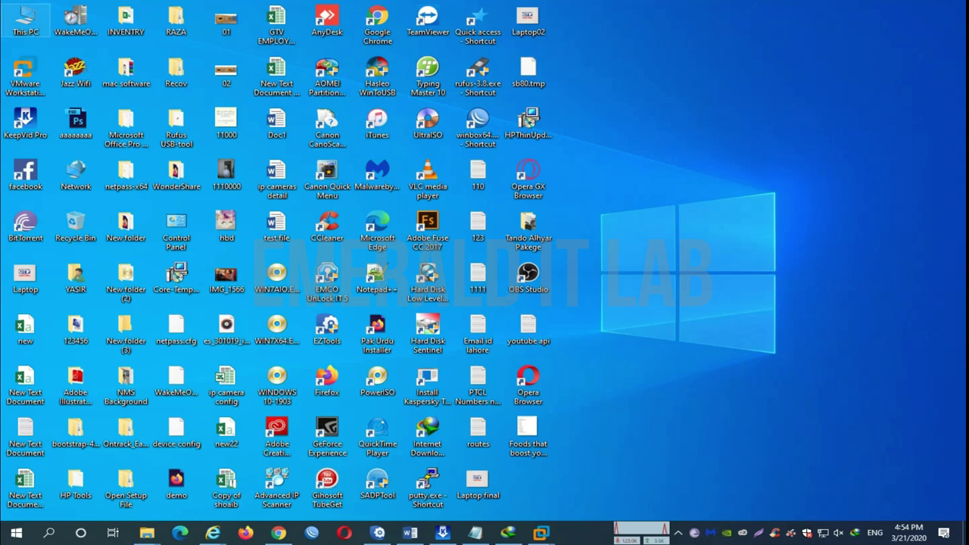
double_click(25, 19)
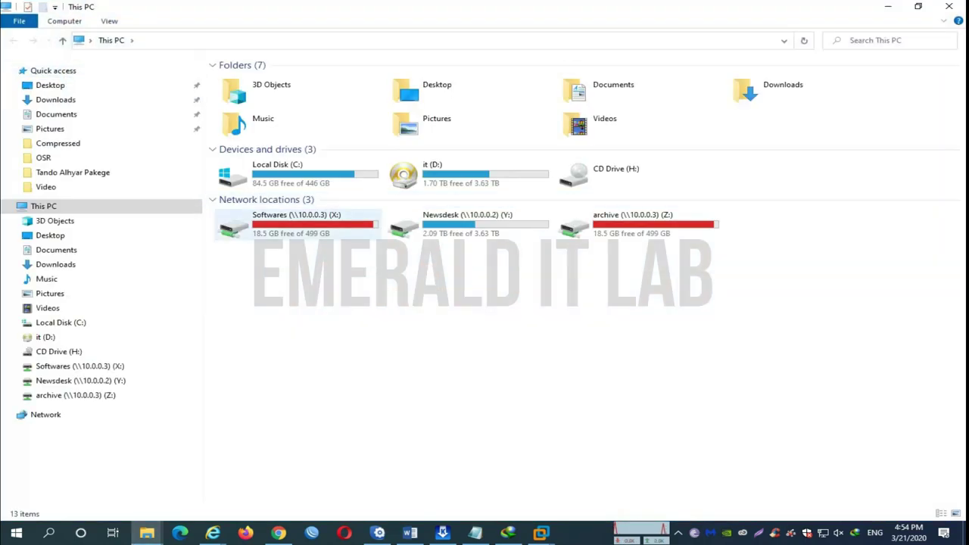
double_click(250, 164)
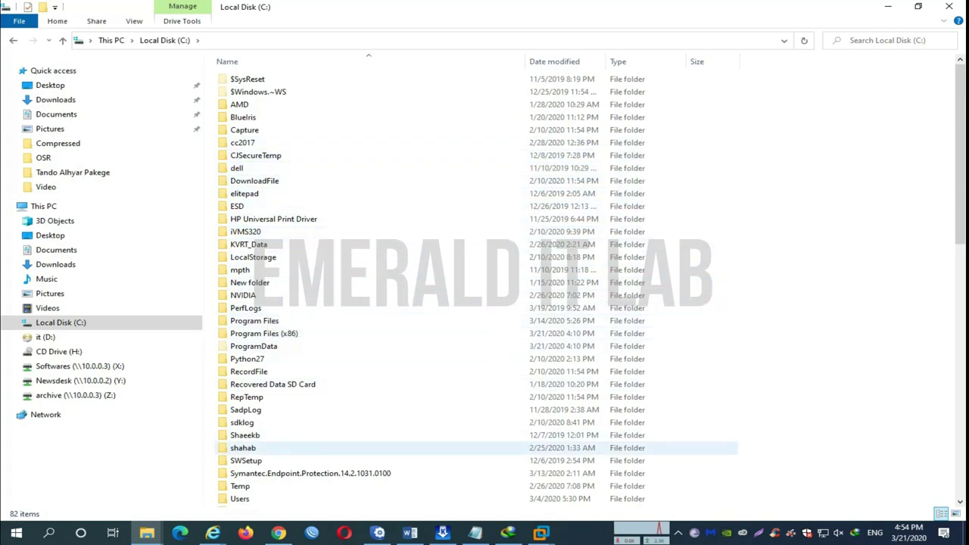
left_click(240, 498)
double_click(239, 498)
- Open the macOS 10.15 folder inside Documents\Virtual Machines of the user's profile folder
left_click(254, 79)
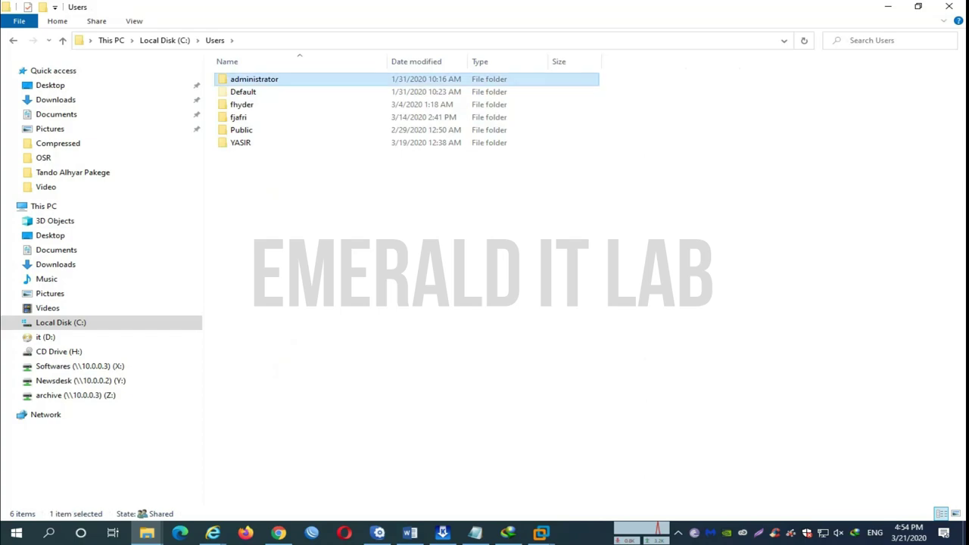
left_click(241, 129)
double_click(240, 142)
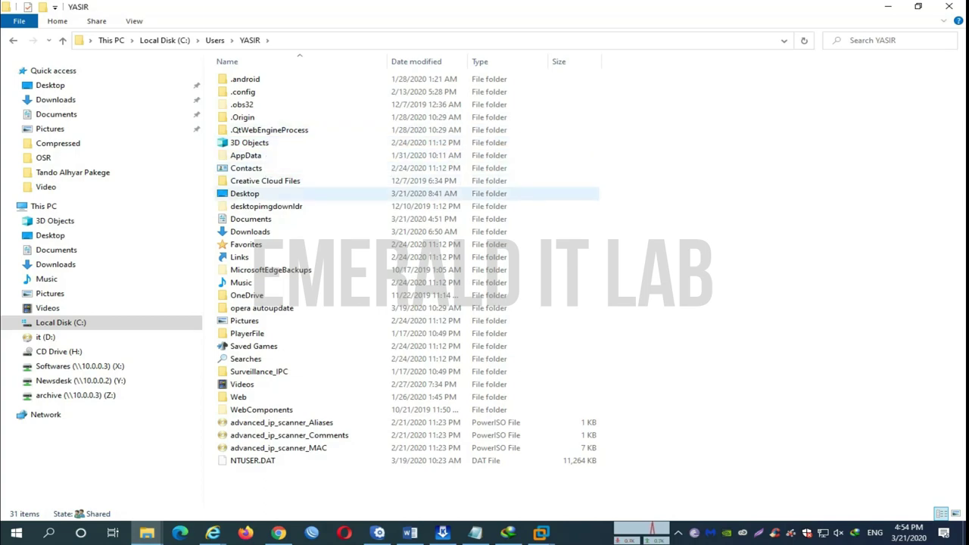
double_click(250, 219)
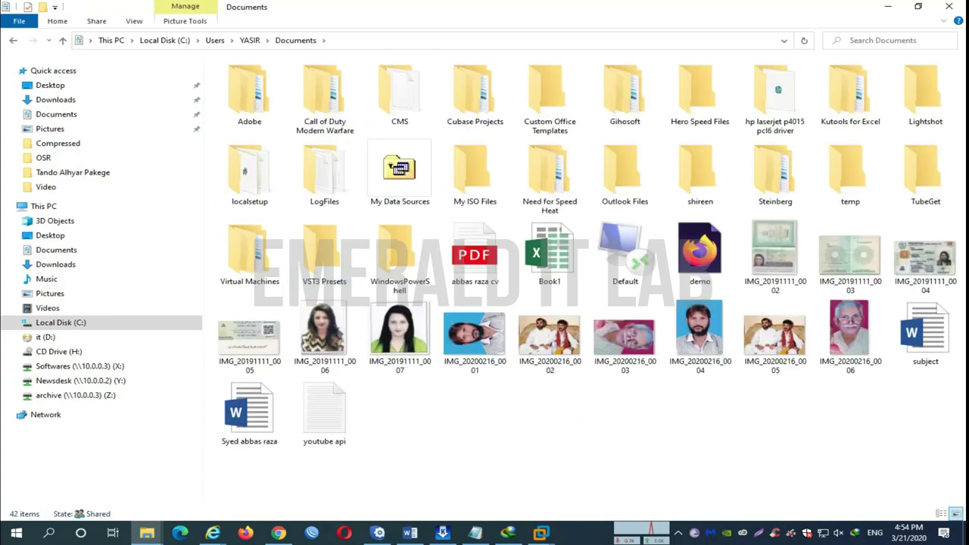
double_click(250, 250)
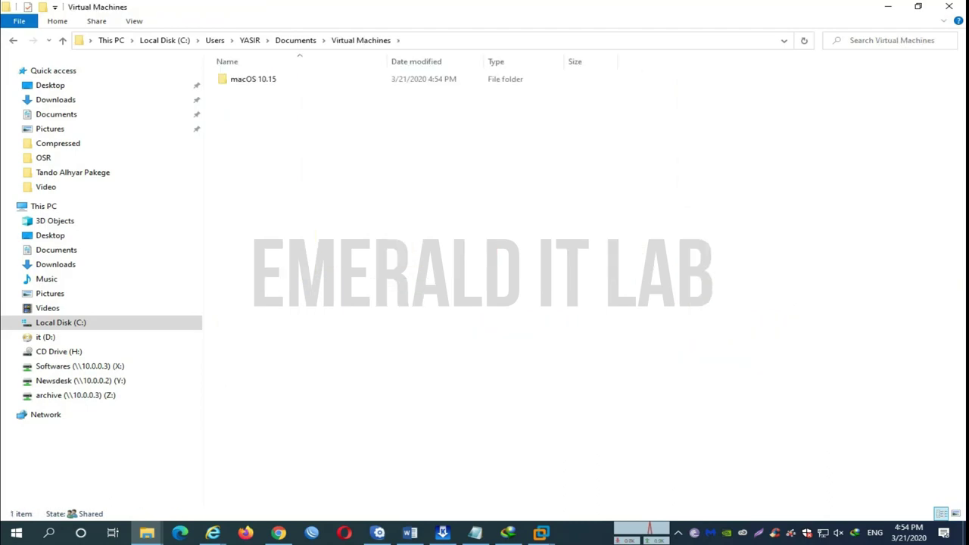
key("BackSpace")
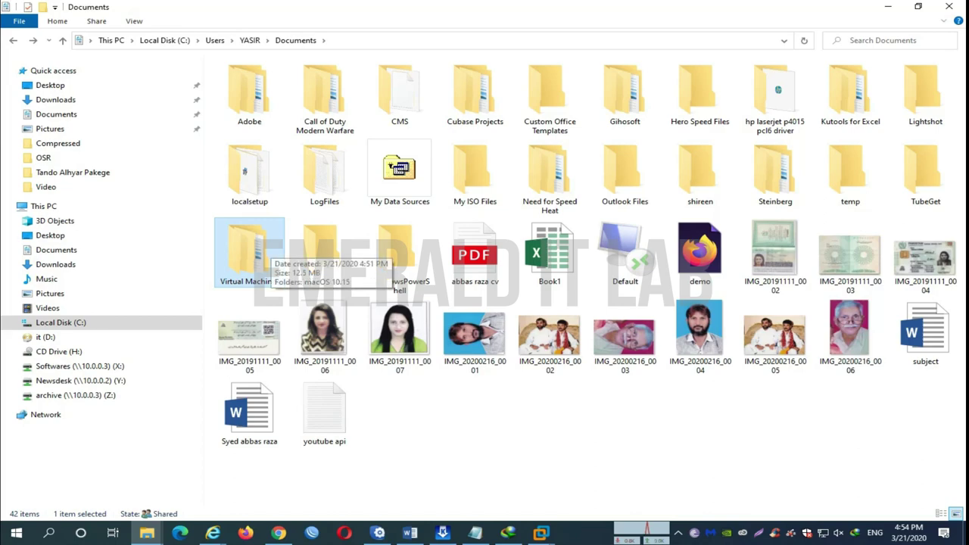
double_click(262, 246)
double_click(253, 79)
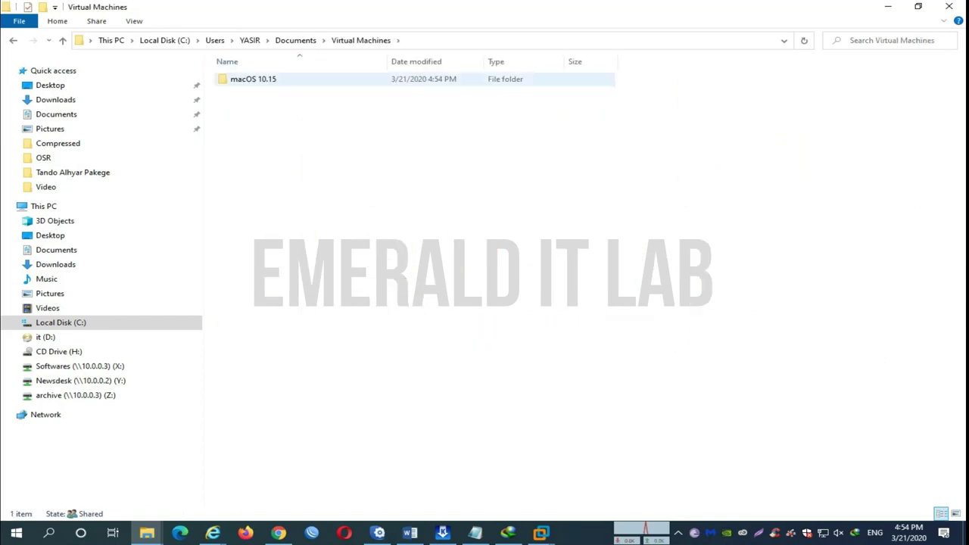
- Open the macOS 10.15 virtual machine configuration file (.vmx) for editing in Notepad++
left_click(253, 118)
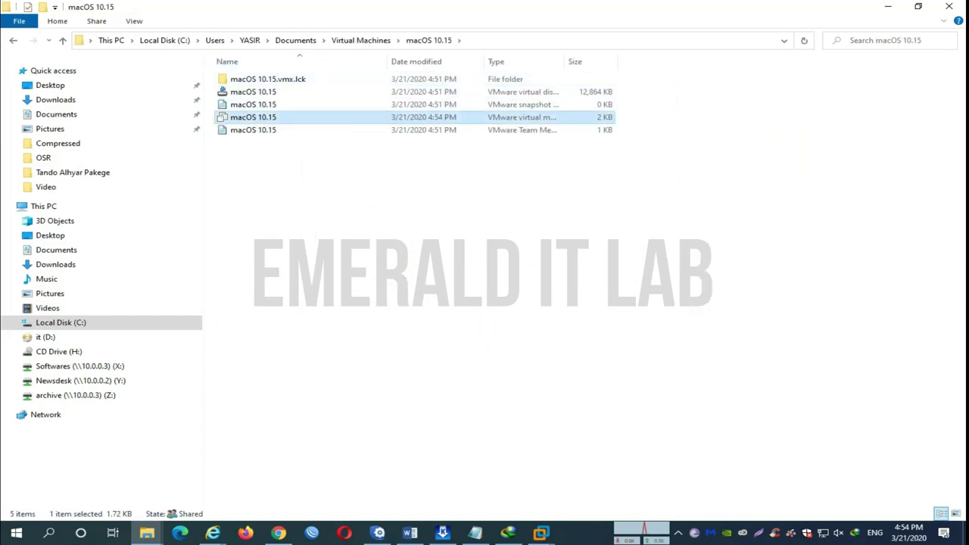
right_click(259, 117)
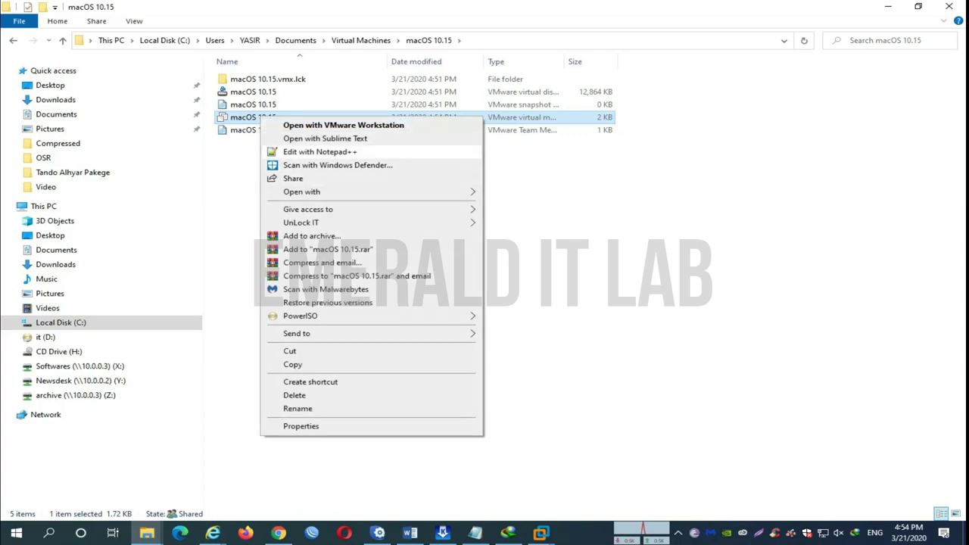
left_click(318, 152)
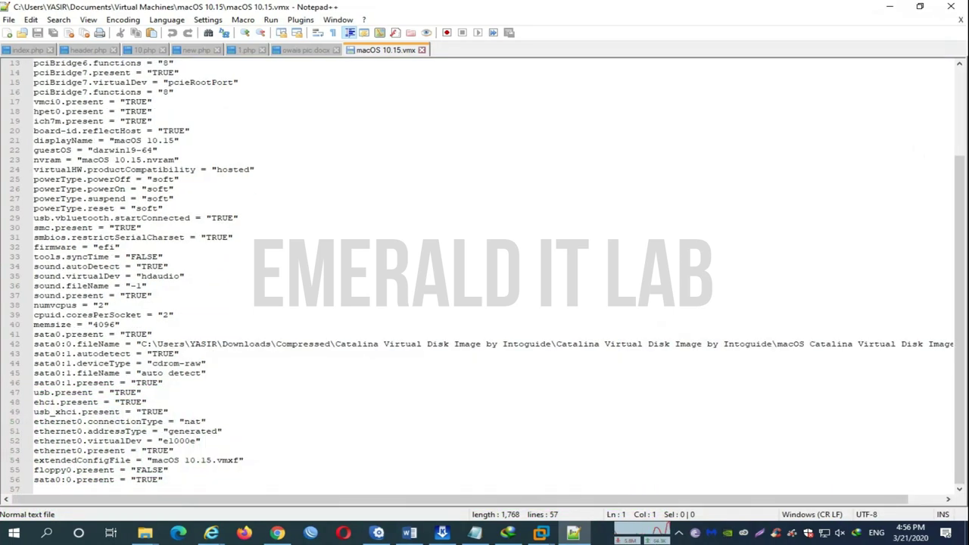
- Add a new line after the sata0:0.present entry at the end of the file and begin it with smc
left_click(163, 479)
type(".")
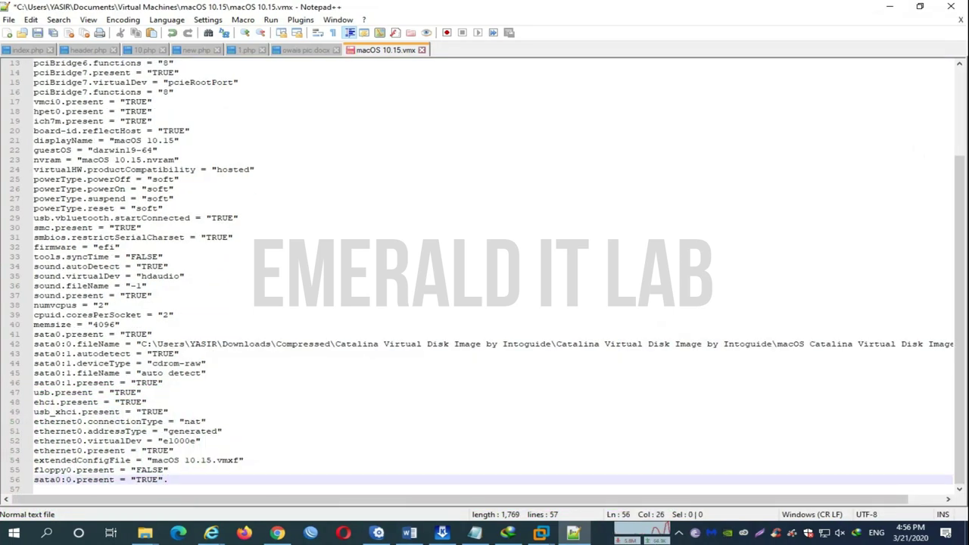
key("ctrl+z")
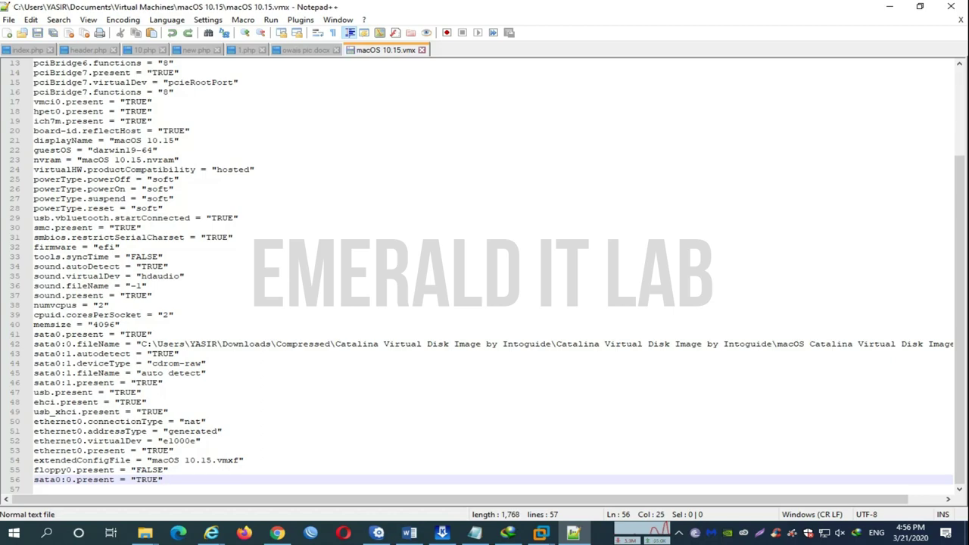
key("Return")
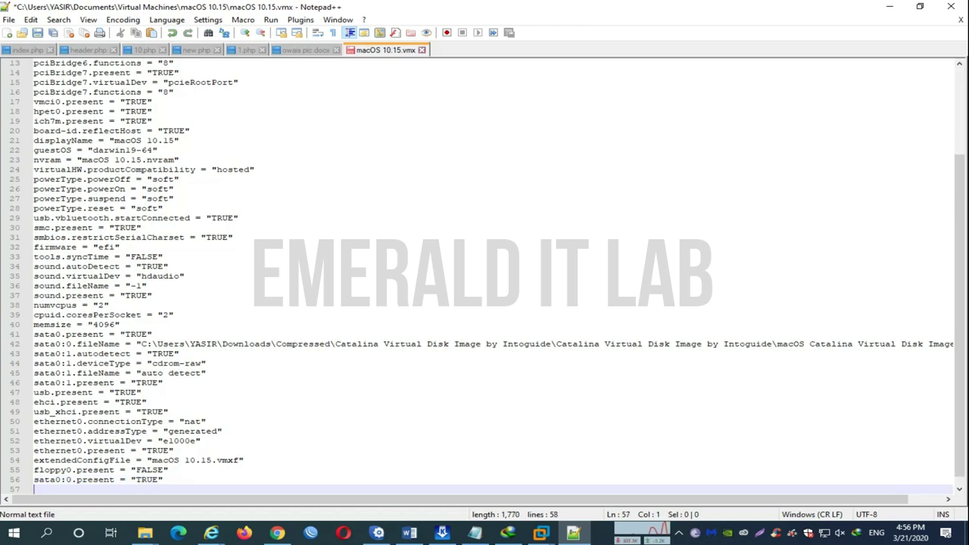
type("SMC")
key("BackSpace")
key("BackSpace")
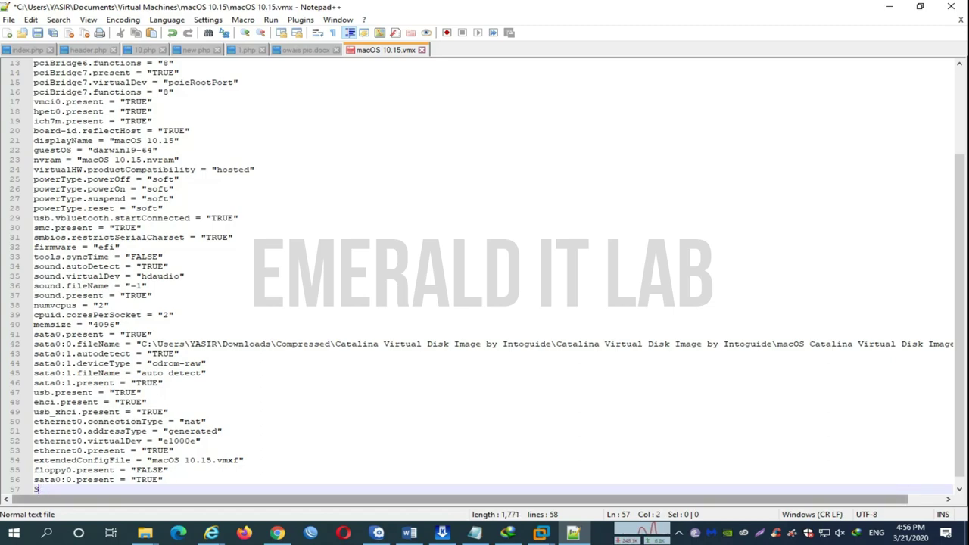
type("cmc")
key("BackSpace")
type("smc")
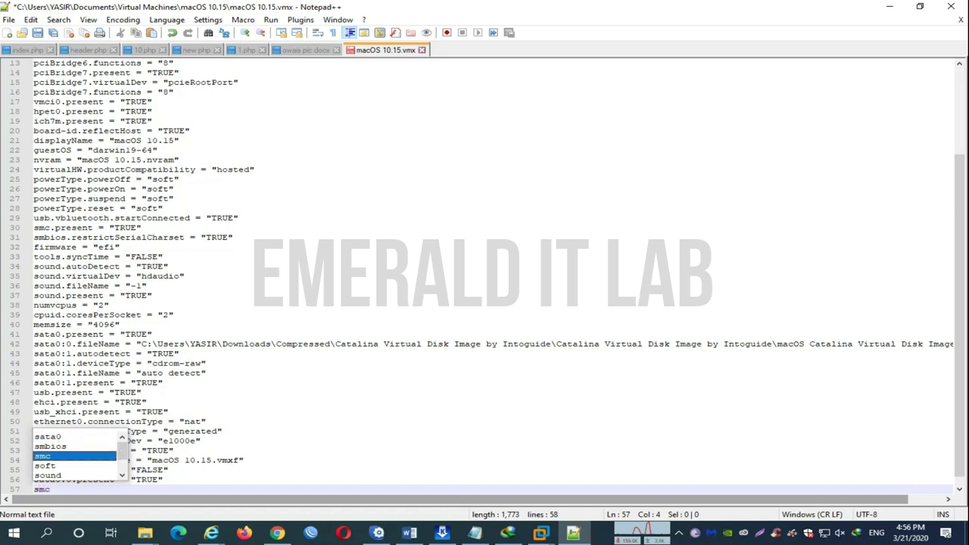
key("Escape")
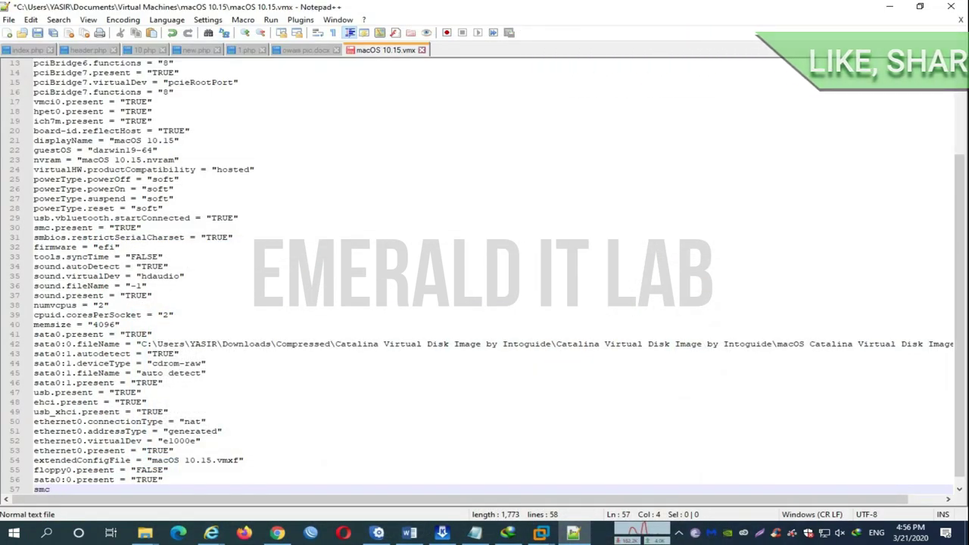
- Complete the last line as smc.version = 0 and save the configuration file
type("ver")
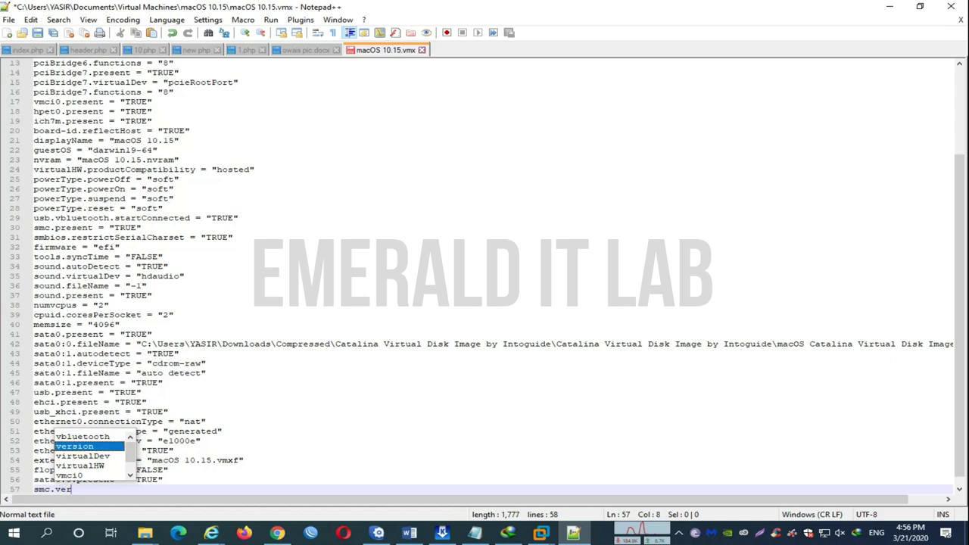
key("Return")
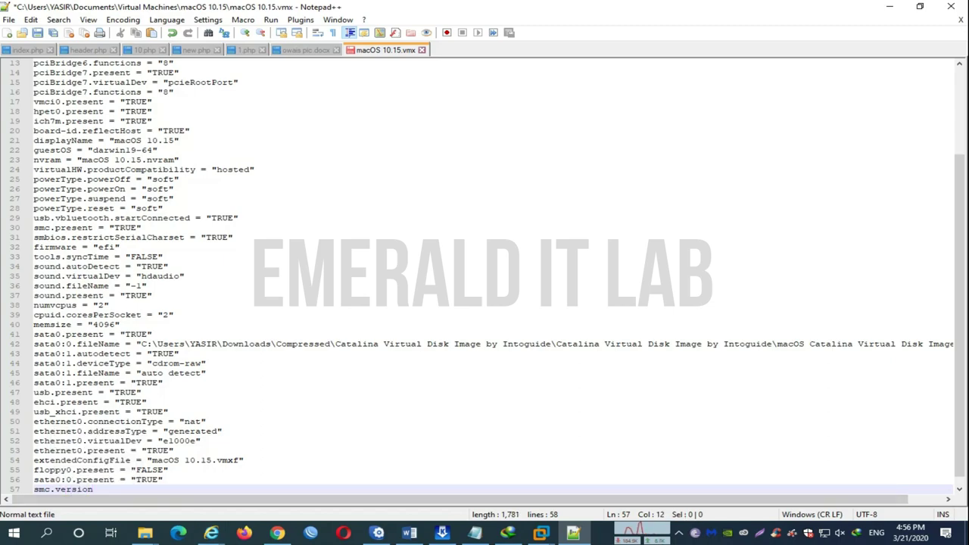
type("=")
key("BackSpace")
left_click(278, 533)
type("0")
key("ctrl+s")
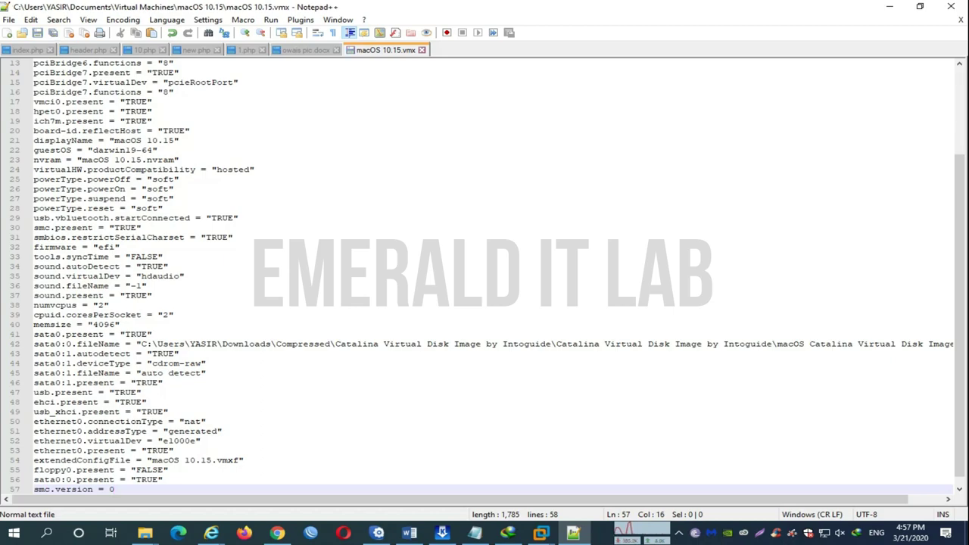
- Close the macOS 10.15.vmx file, then switch to File Explorer and close the macOS 10.15 folder window
right_click(414, 50)
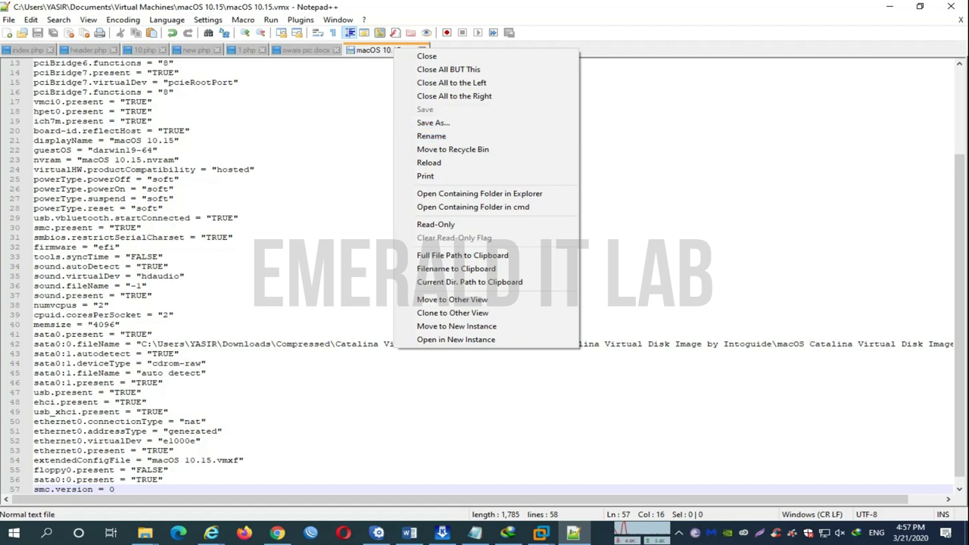
key("Escape")
key("ctrl+w")
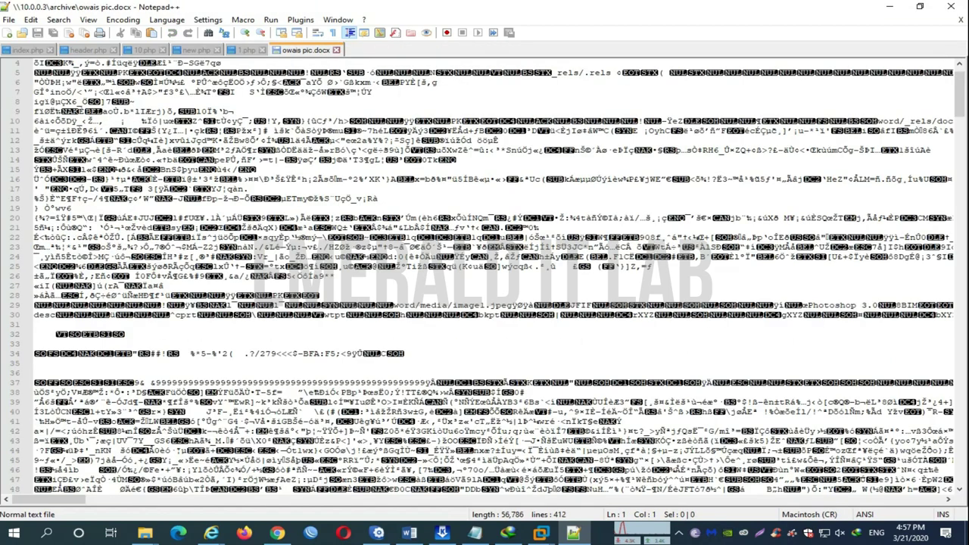
key("alt+Tab")
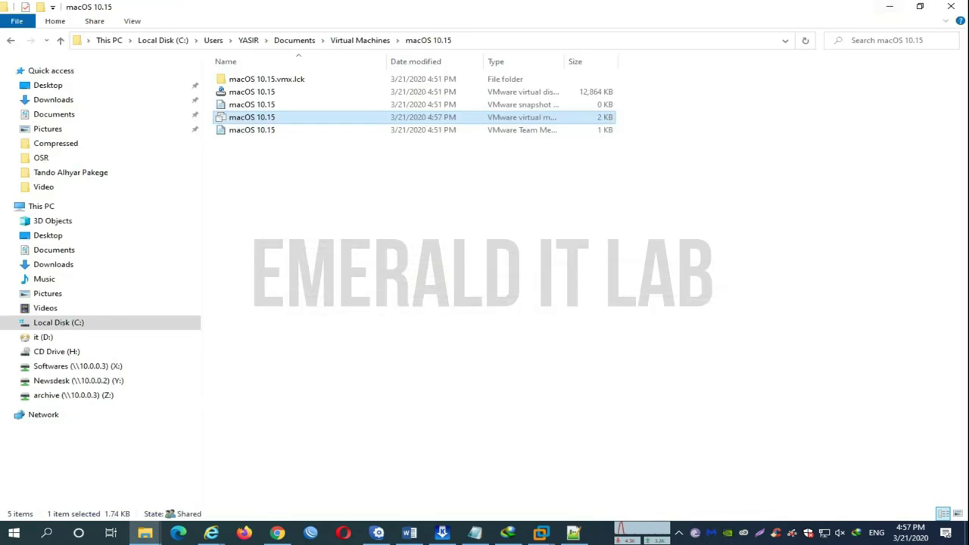
left_click(951, 6)
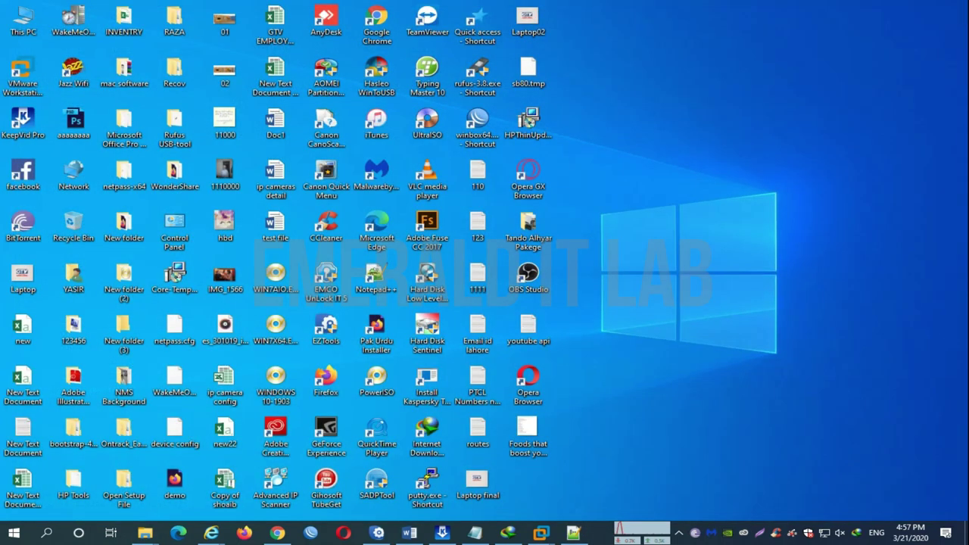